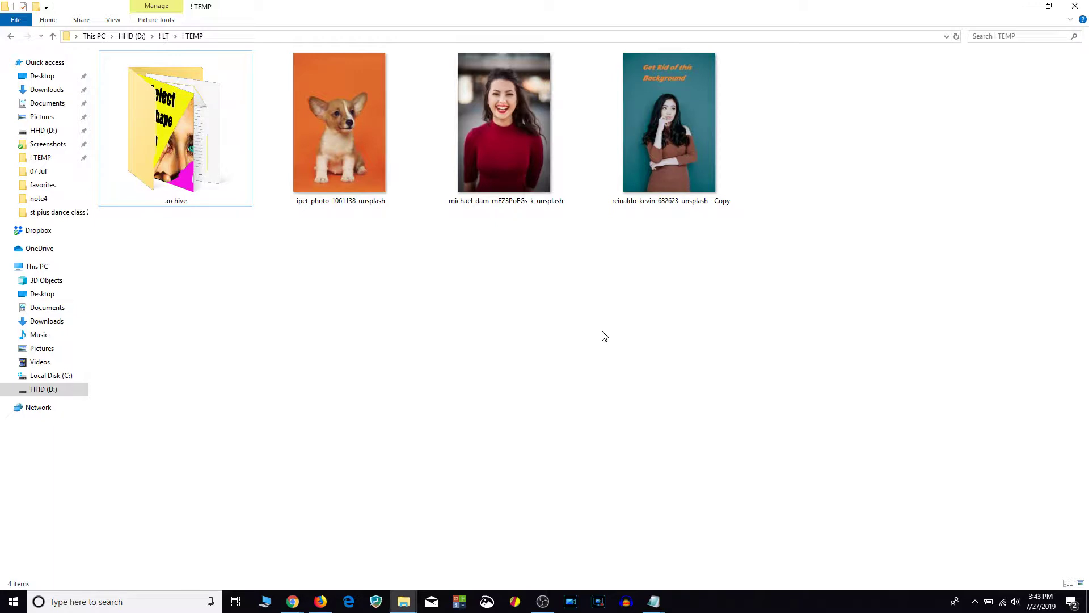
- Open the red-top woman's photo in GIMP, converting it to the built-in sRGB profile
right_click(510, 114)
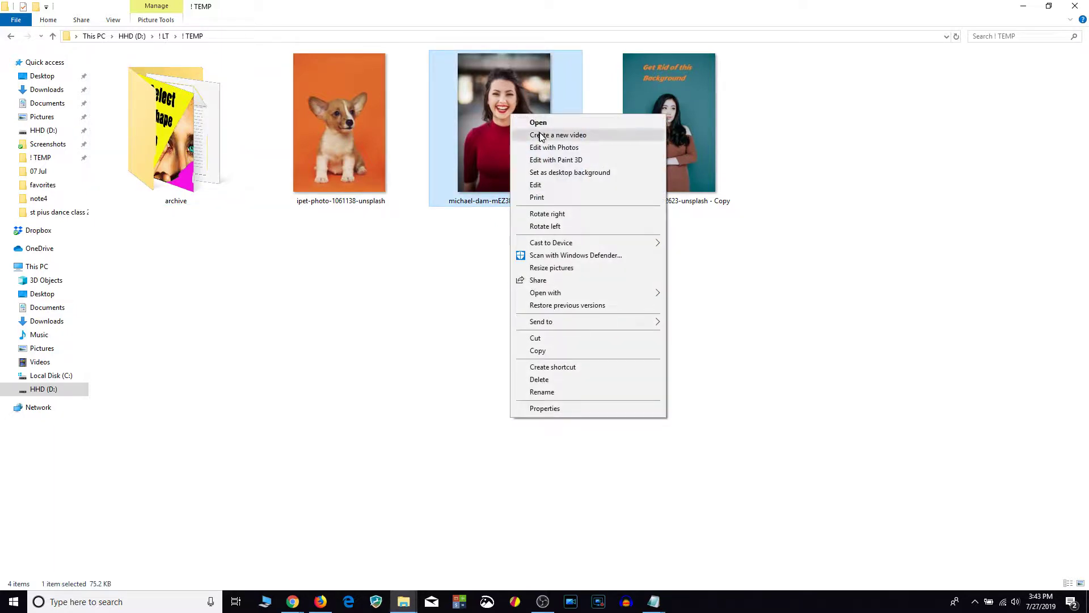
mouse_move(545, 293)
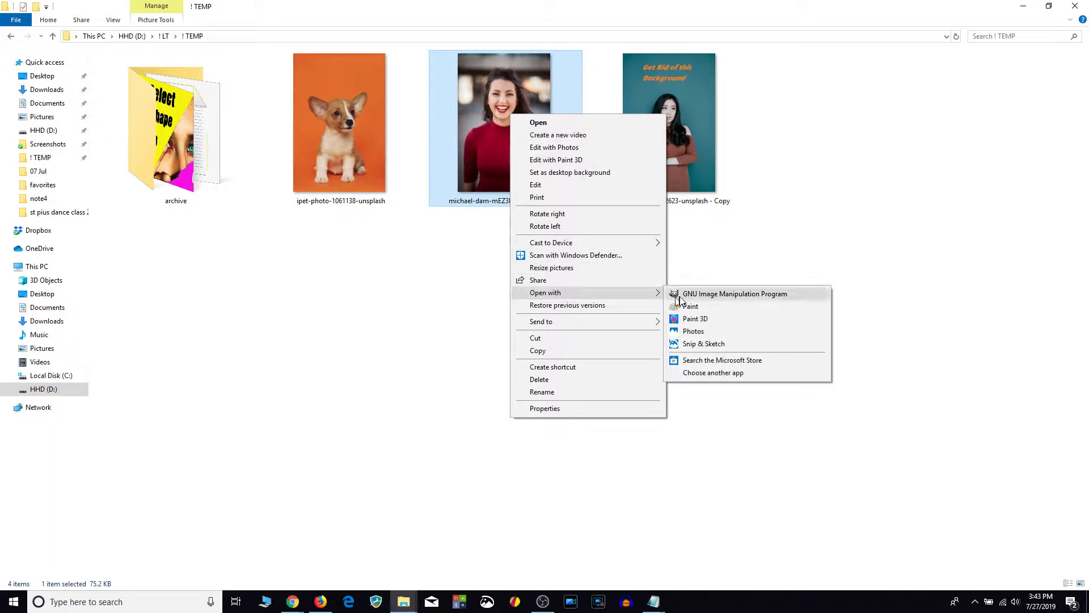
click(687, 294)
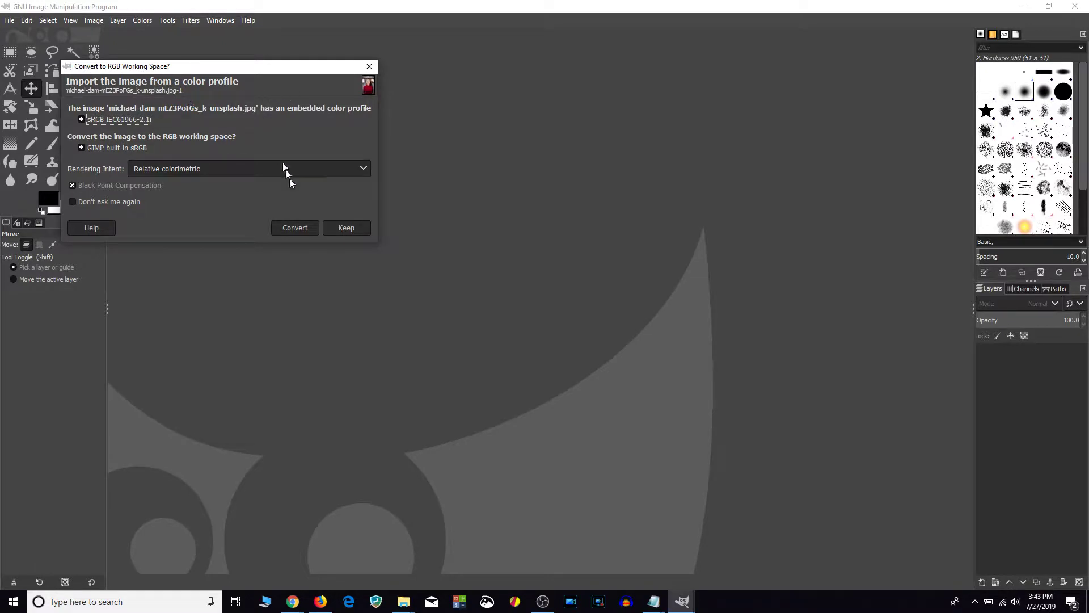
click(300, 228)
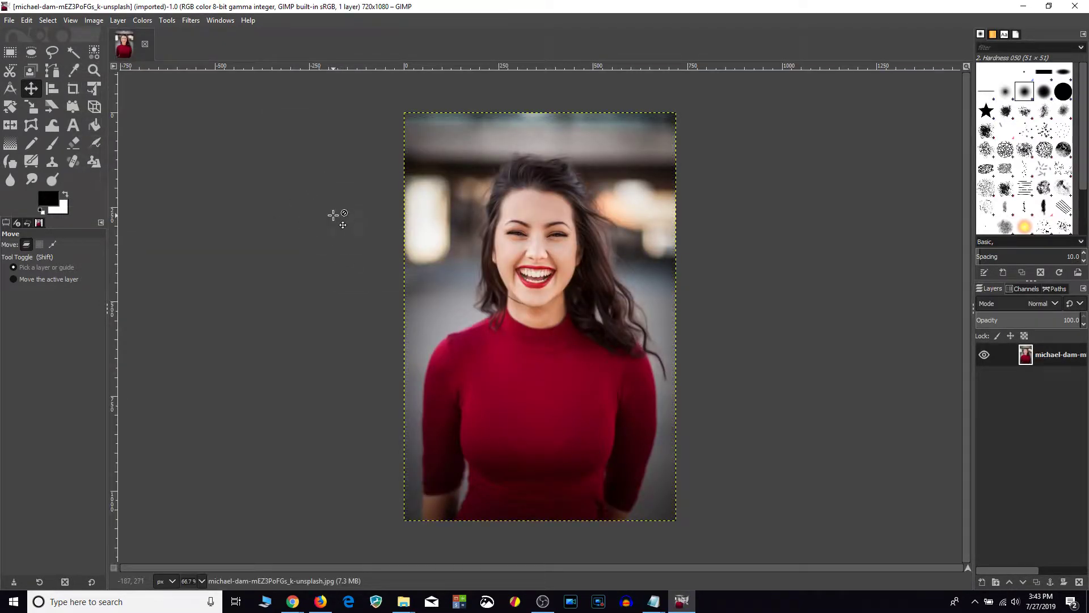
- Crop the photo to a rectangle around her head, hair and shoulders, giving 378×603
click(11, 53)
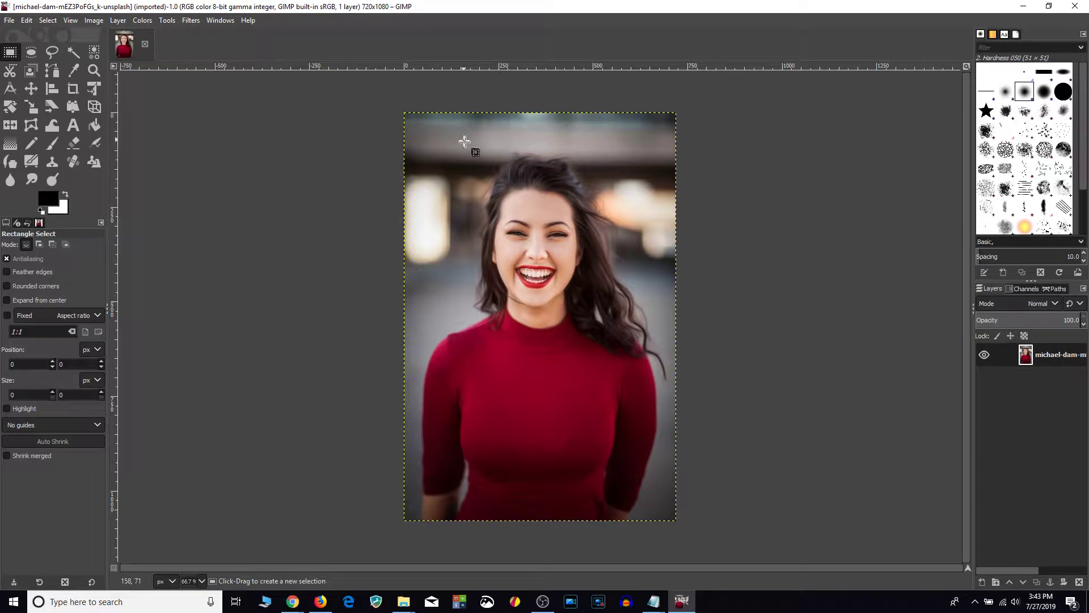
drag(466, 144, 577, 361)
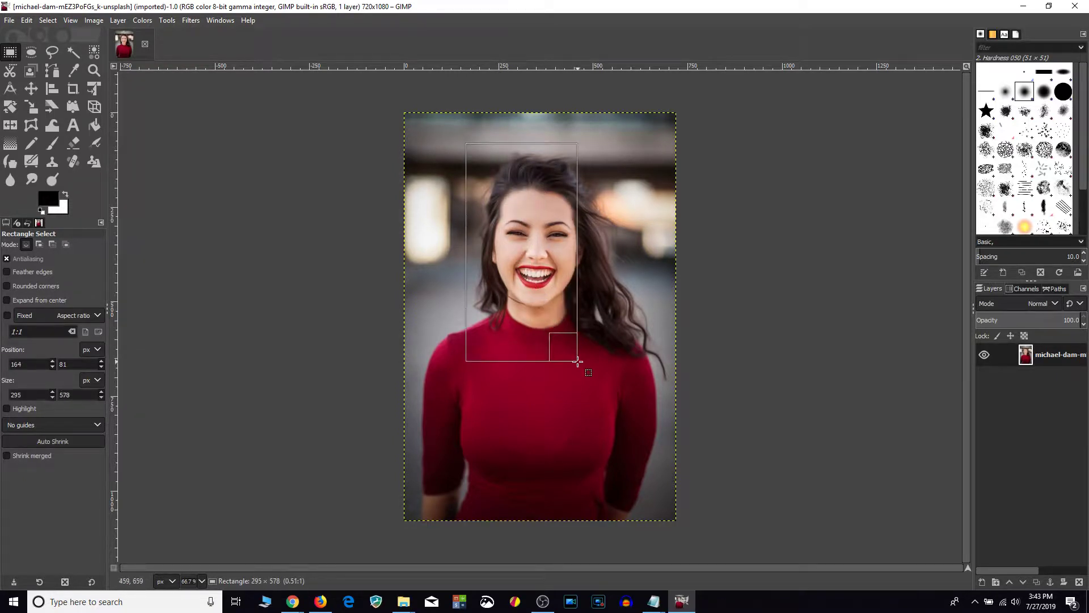
drag(578, 362, 613, 372)
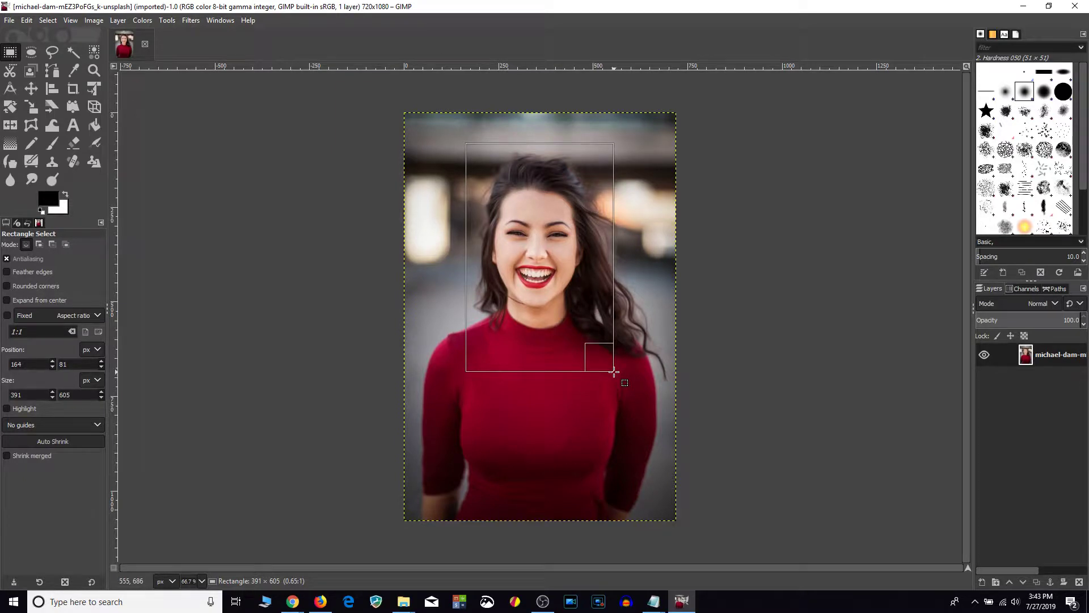
drag(614, 371, 611, 367)
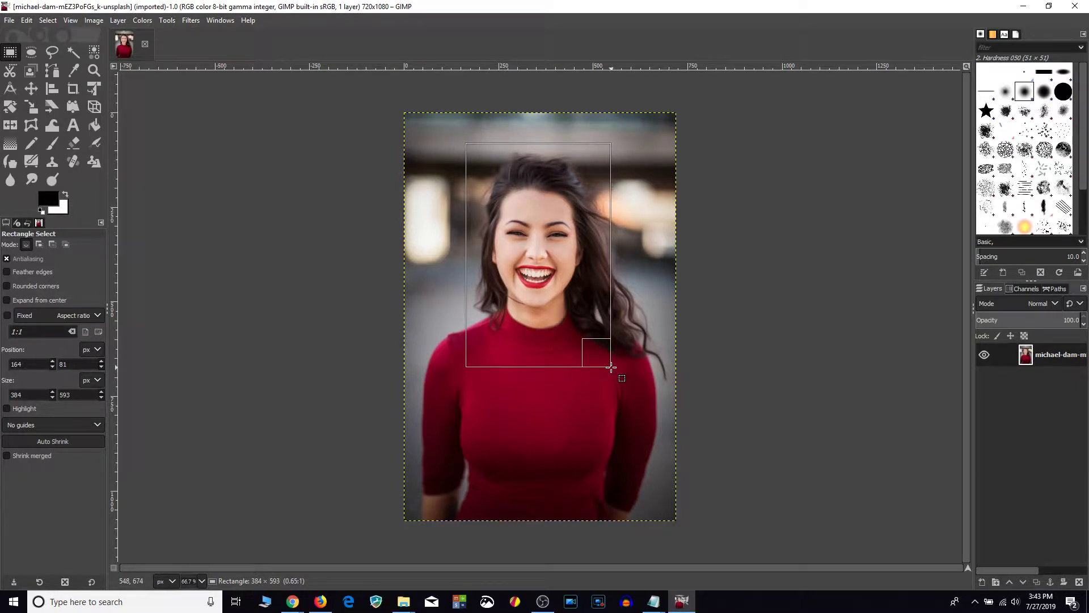
drag(611, 369, 609, 371)
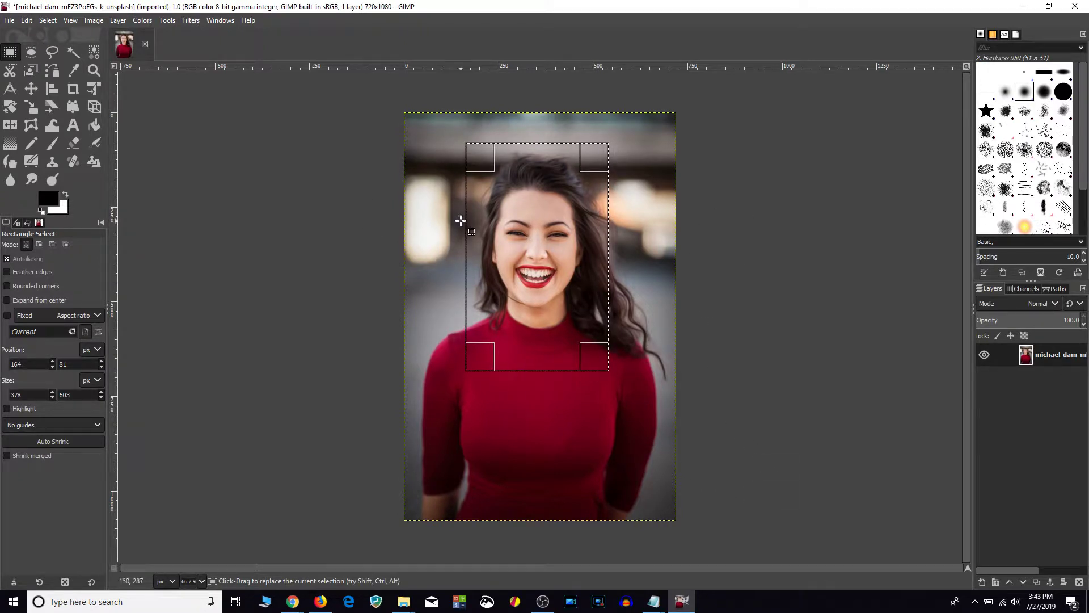
click(95, 20)
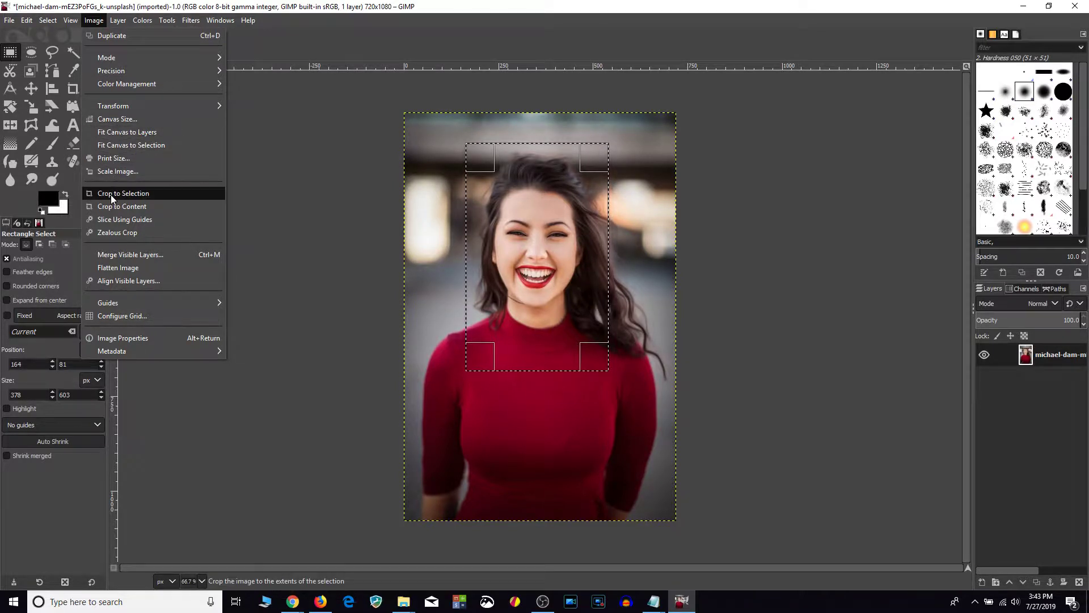
click(118, 145)
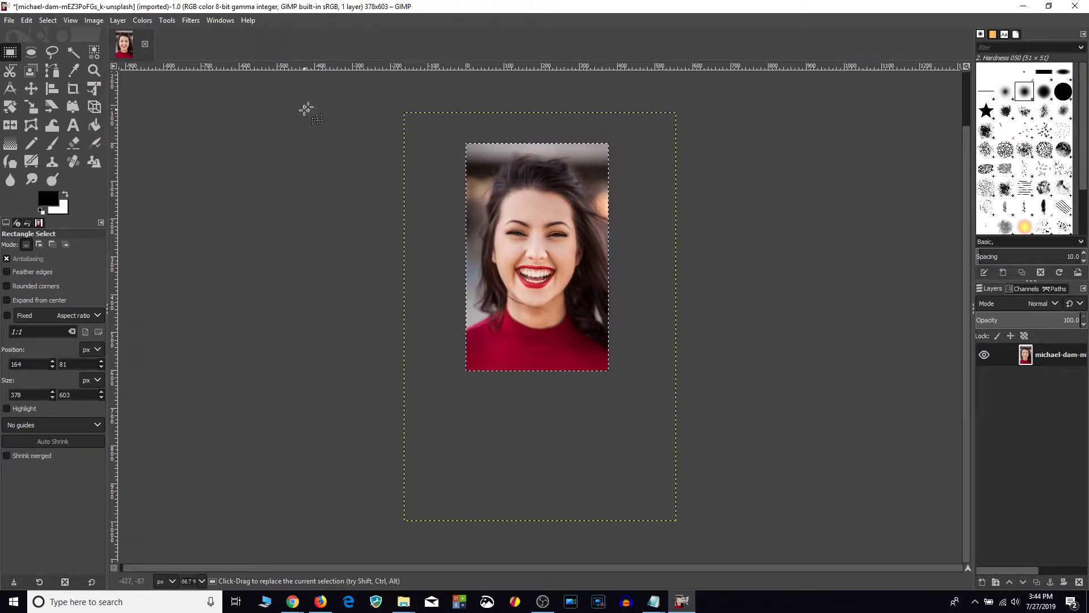
click(73, 52)
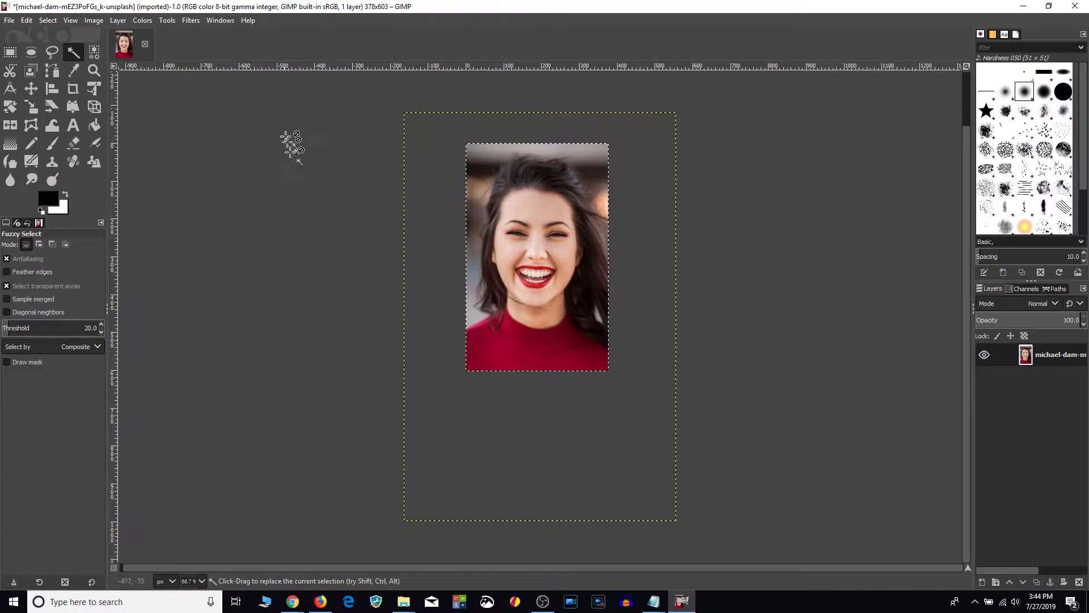
click(474, 171)
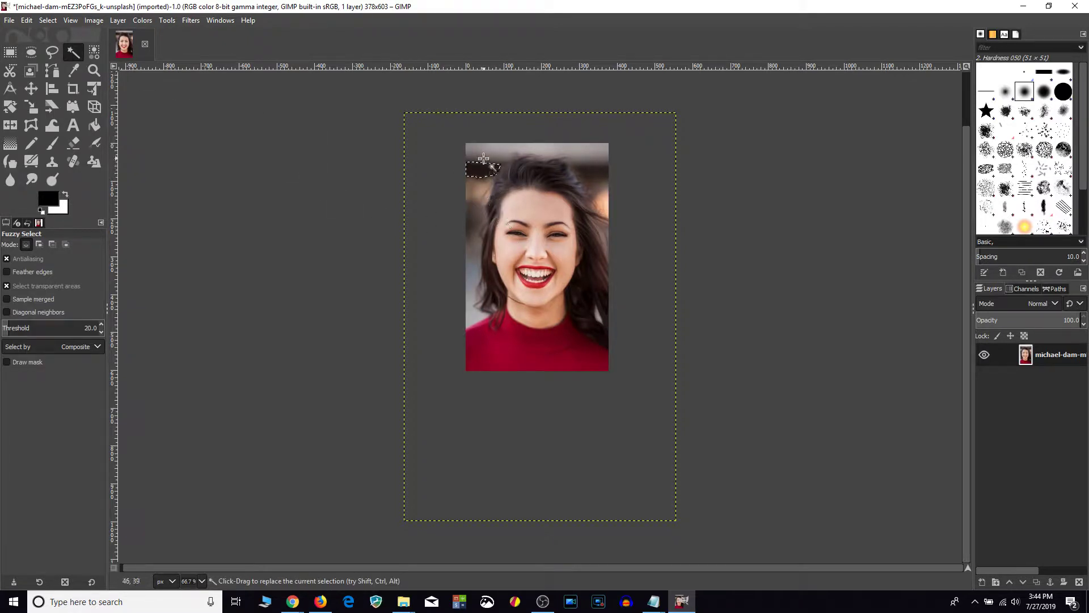
click(476, 189)
click(480, 168)
shift+click(505, 148)
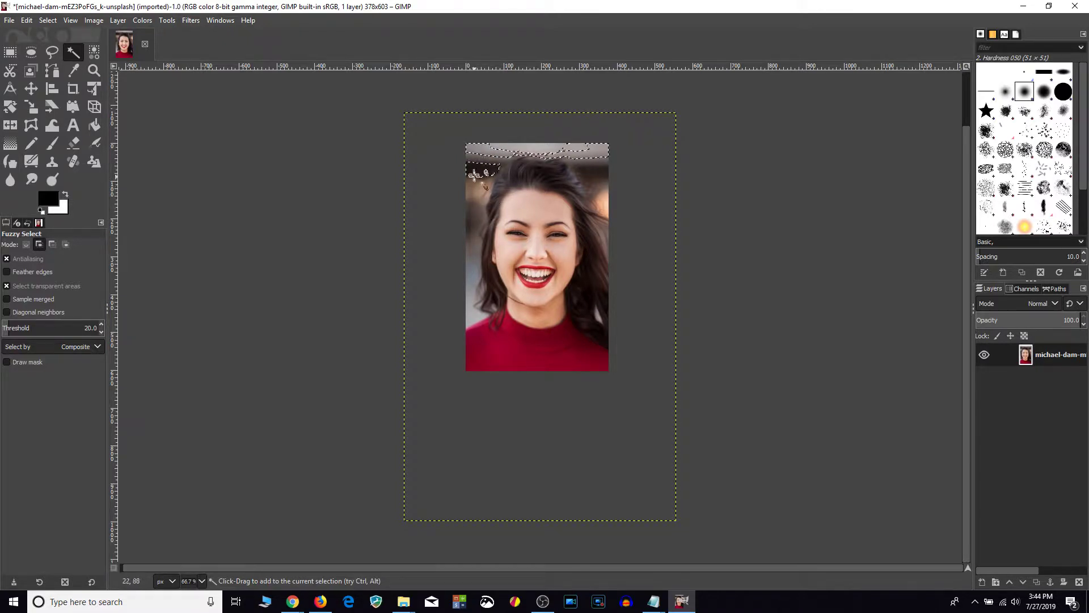
drag(473, 157, 482, 191)
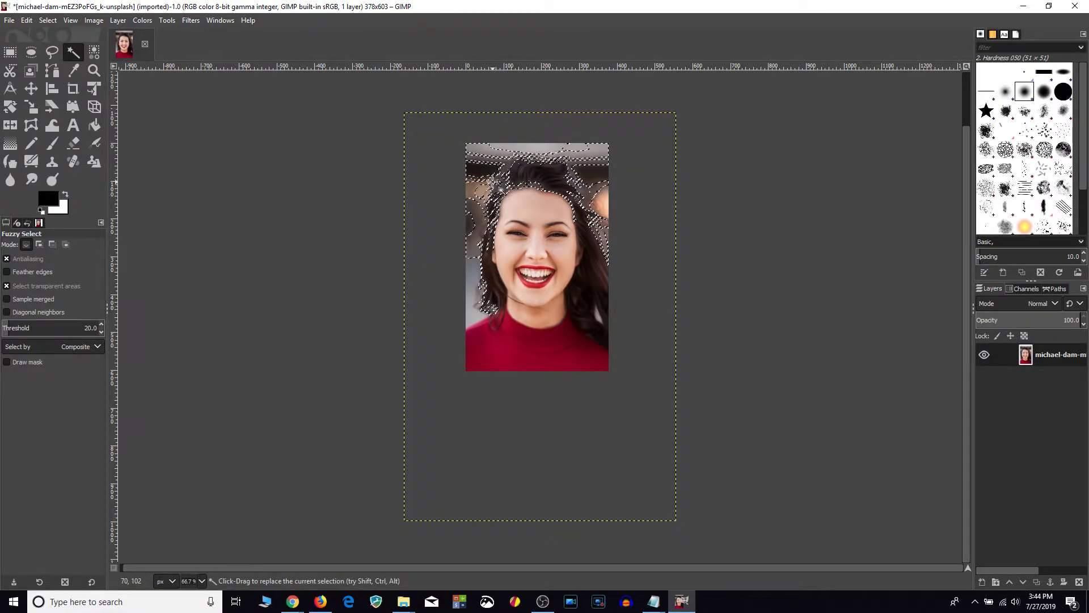
ctrl+click(508, 278)
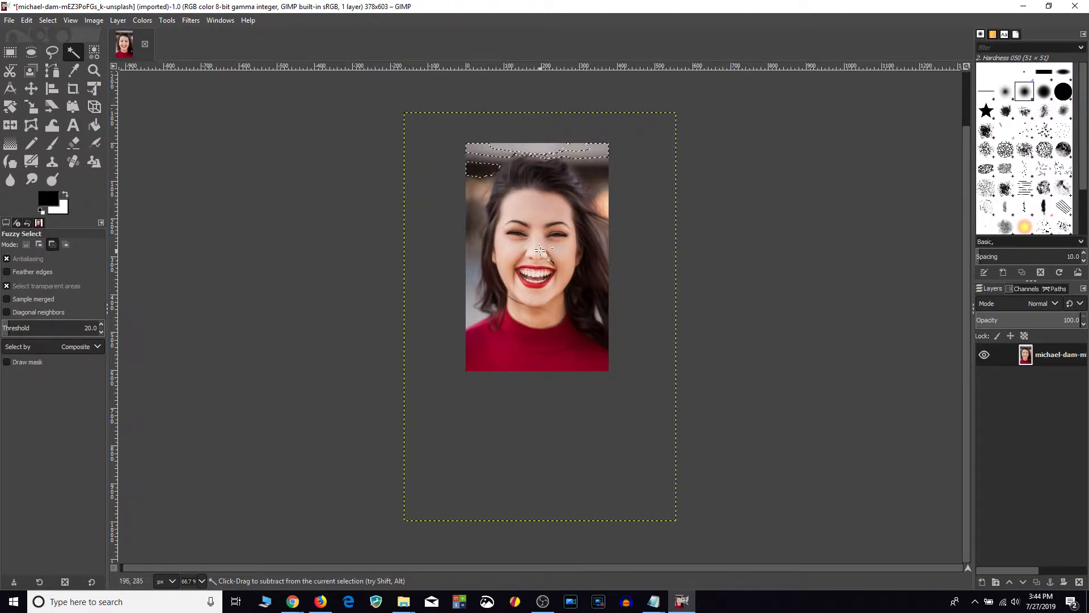
key(ctrl+z)
click(94, 51)
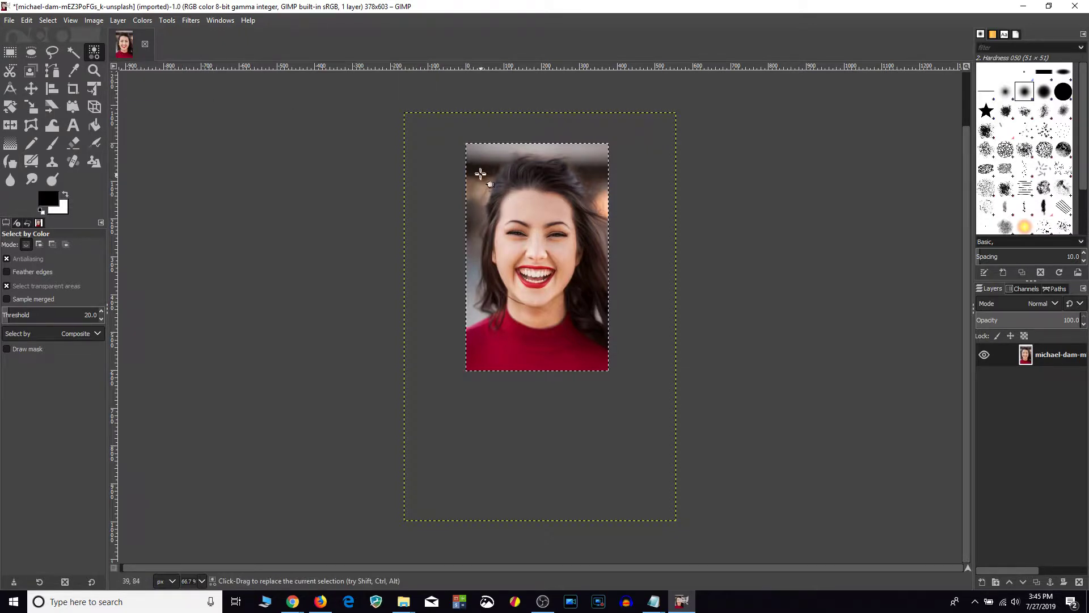
click(527, 175)
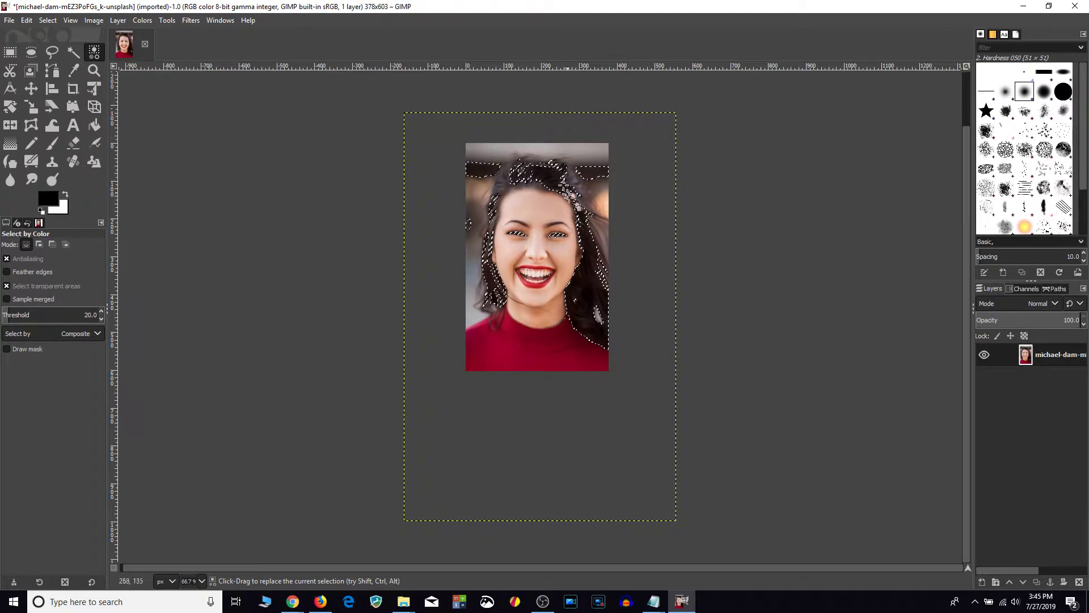
click(479, 157)
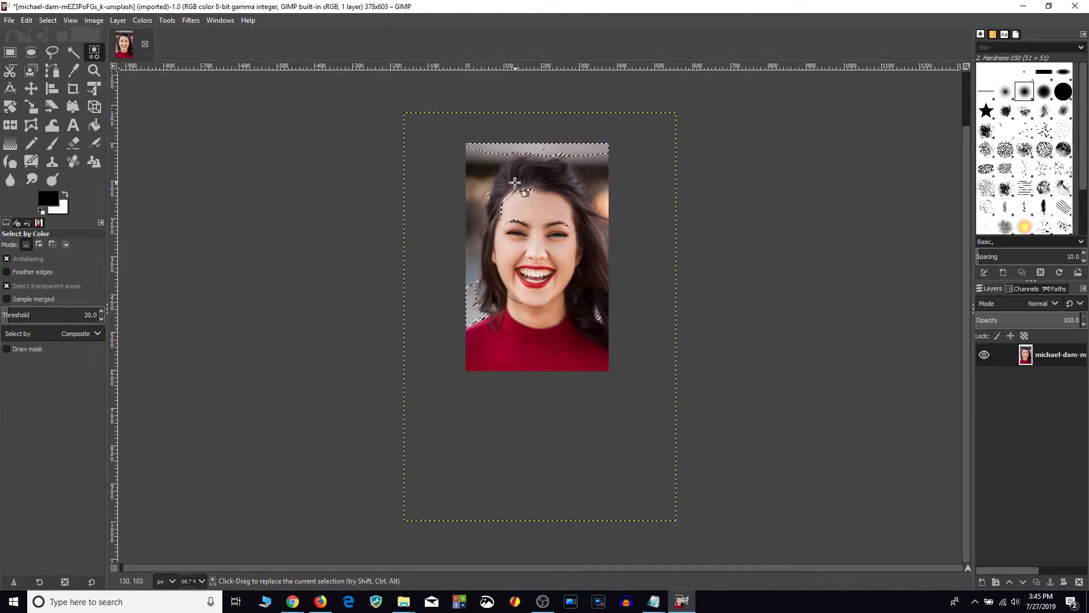
click(476, 166)
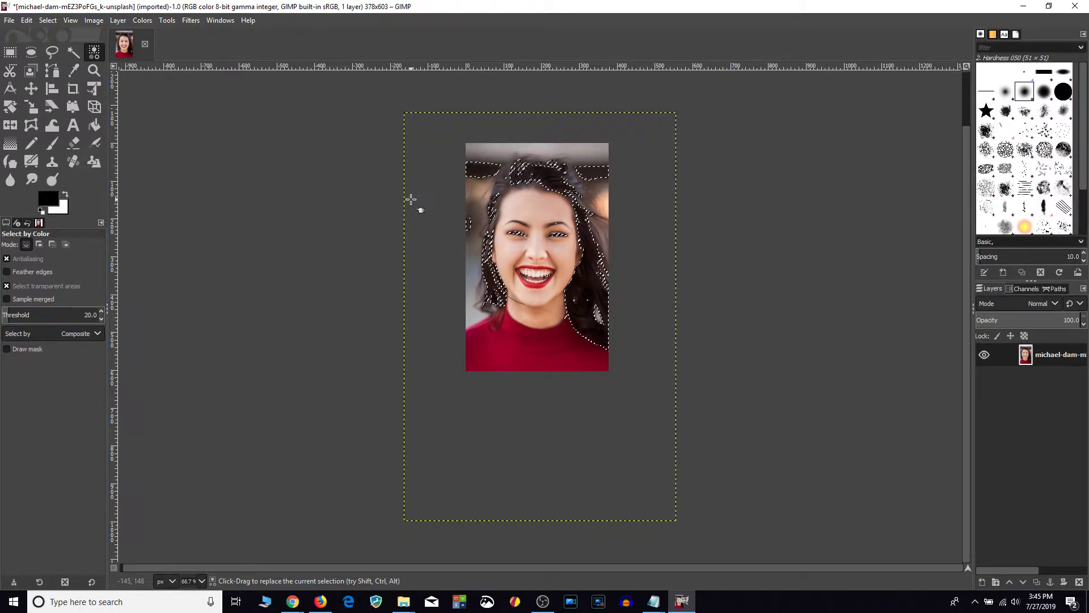
key(ctrl)
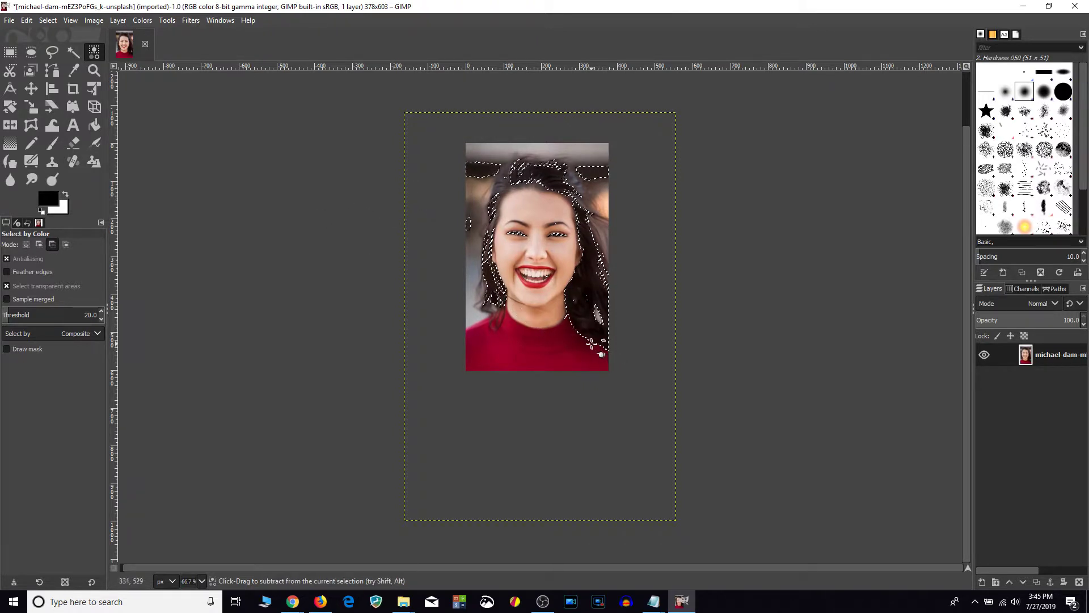
key(ctrl+z)
key(ctrl+z)
key(ctrl+z)
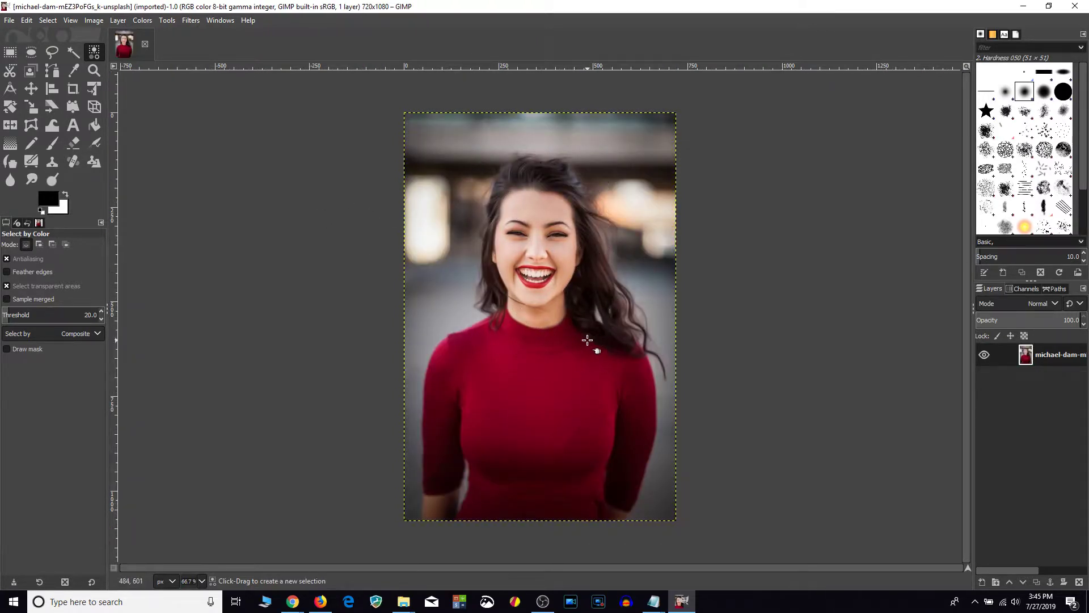
key(ctrl+y)
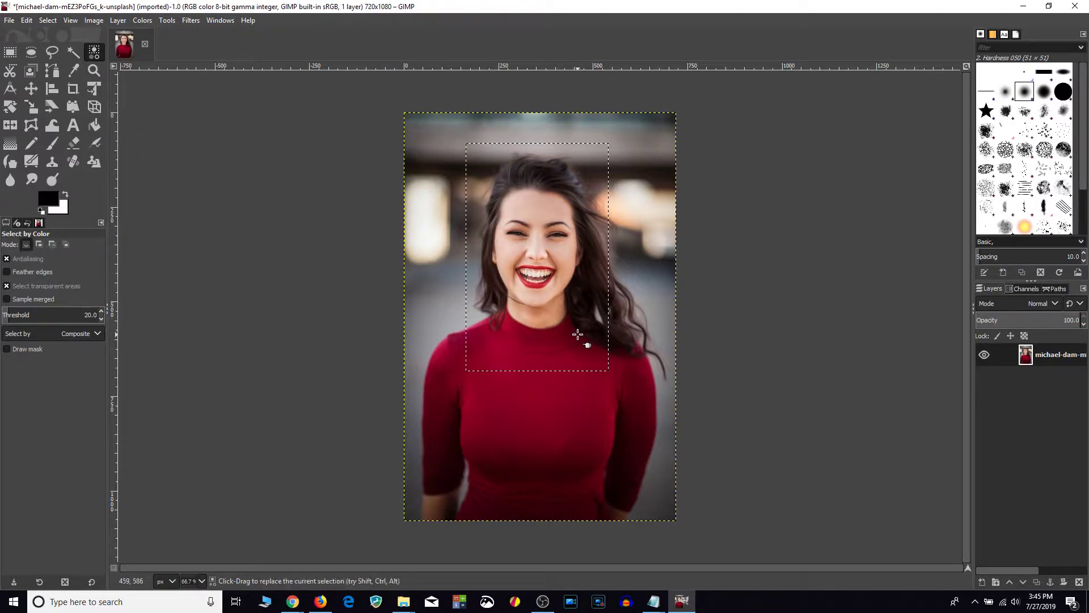
key(ctrl+y)
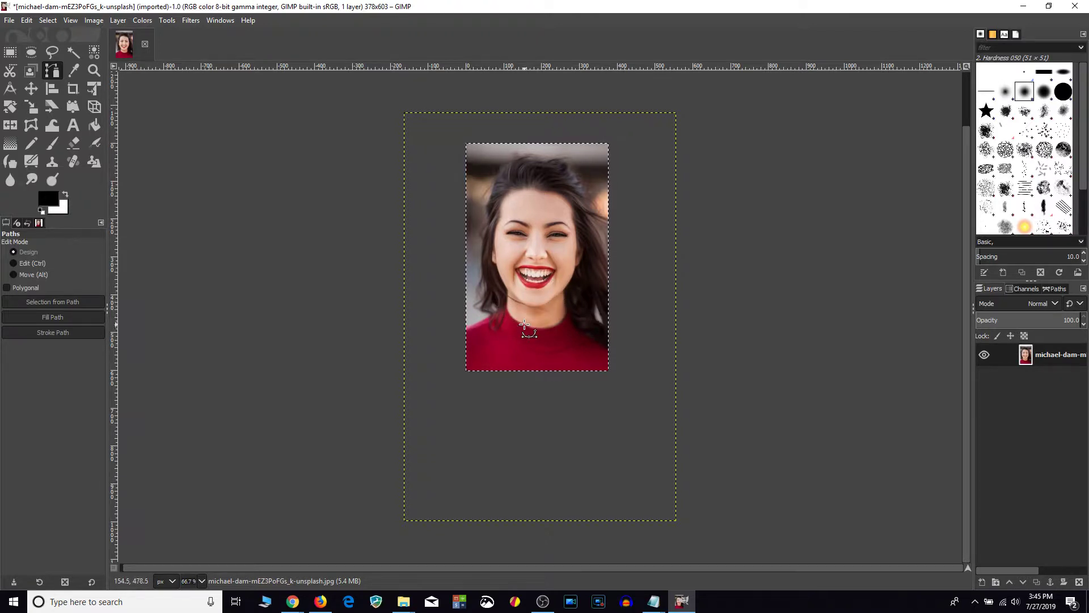
- Zoom in to 150% and pan so the woman's face fills the view
ctrl+scroll(539, 245, up, 1)
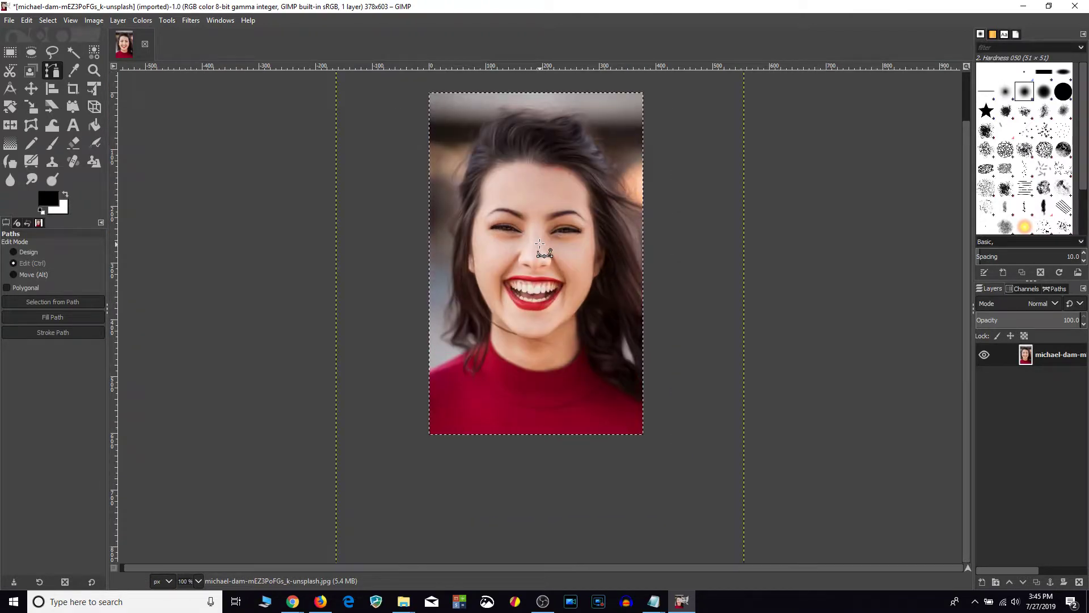
ctrl+scroll(539, 244, up, 1)
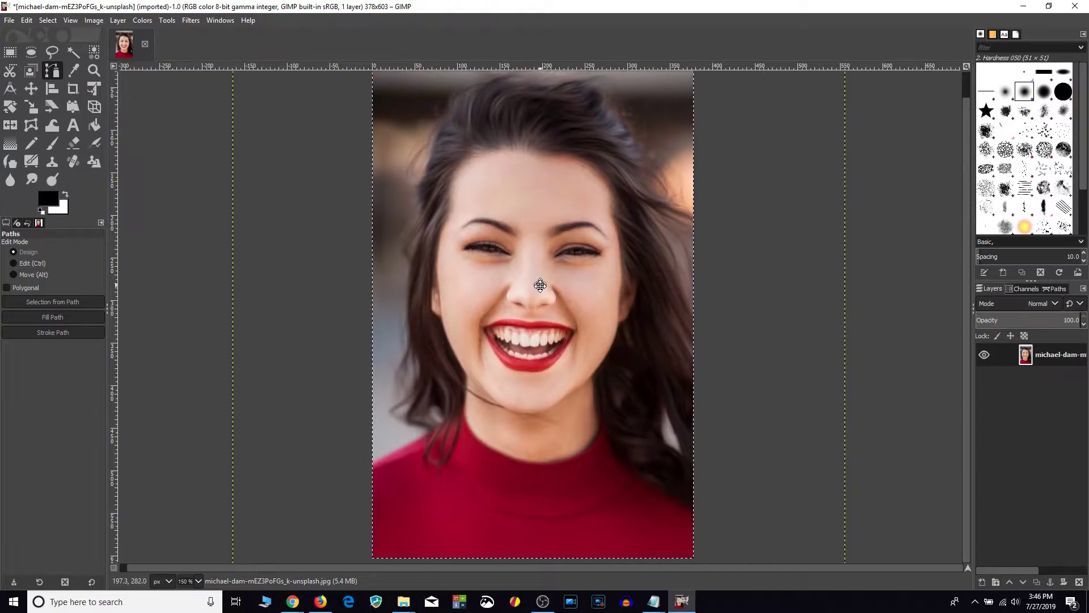
drag(542, 304, 576, 312)
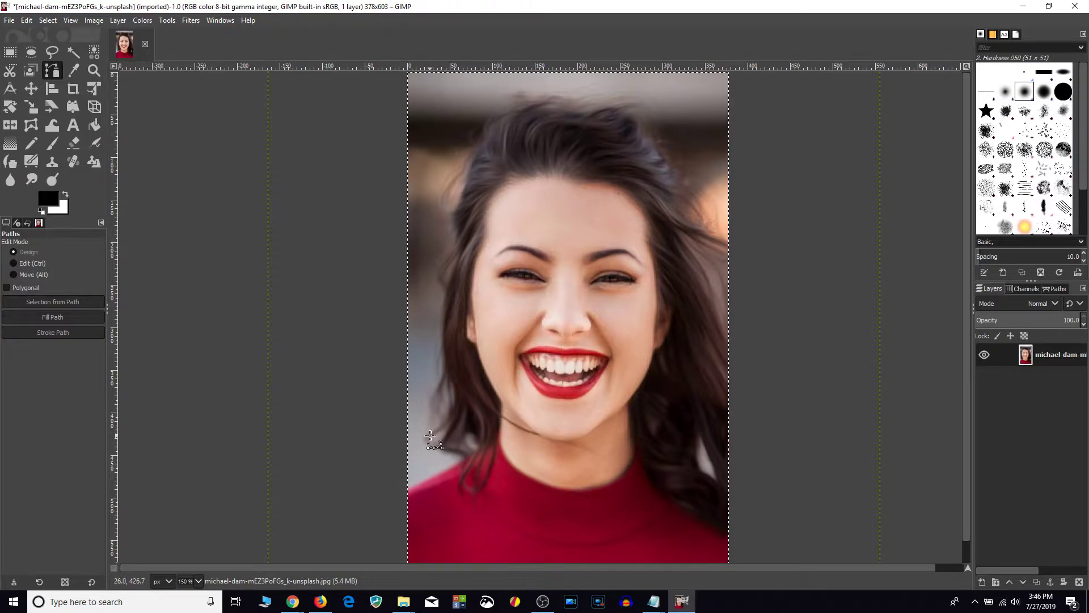
- Place path anchors from the lower-left hair edge up the left side to the head top
click(430, 476)
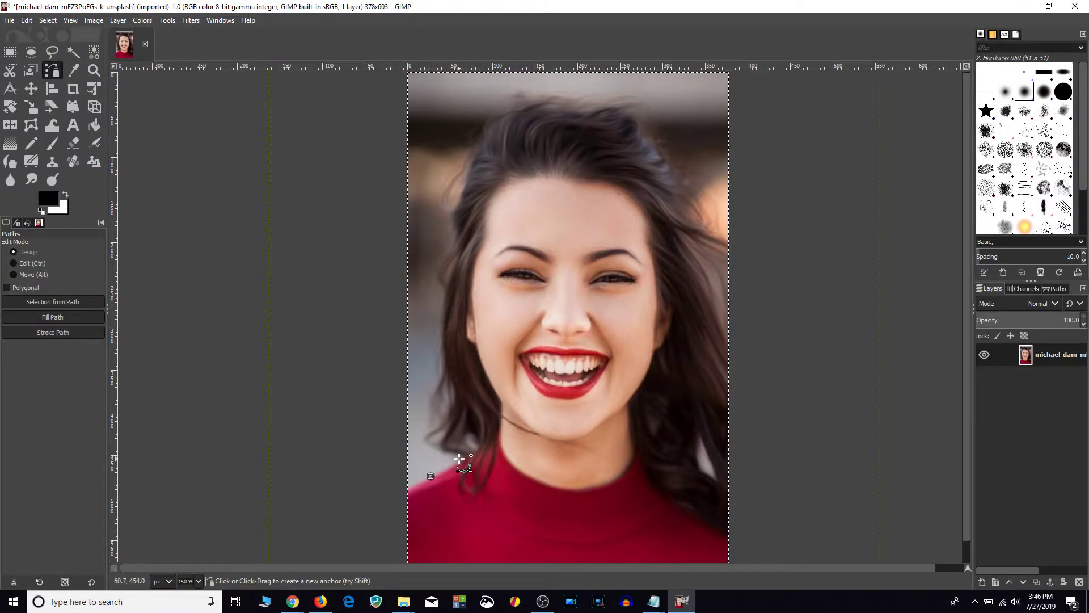
click(459, 459)
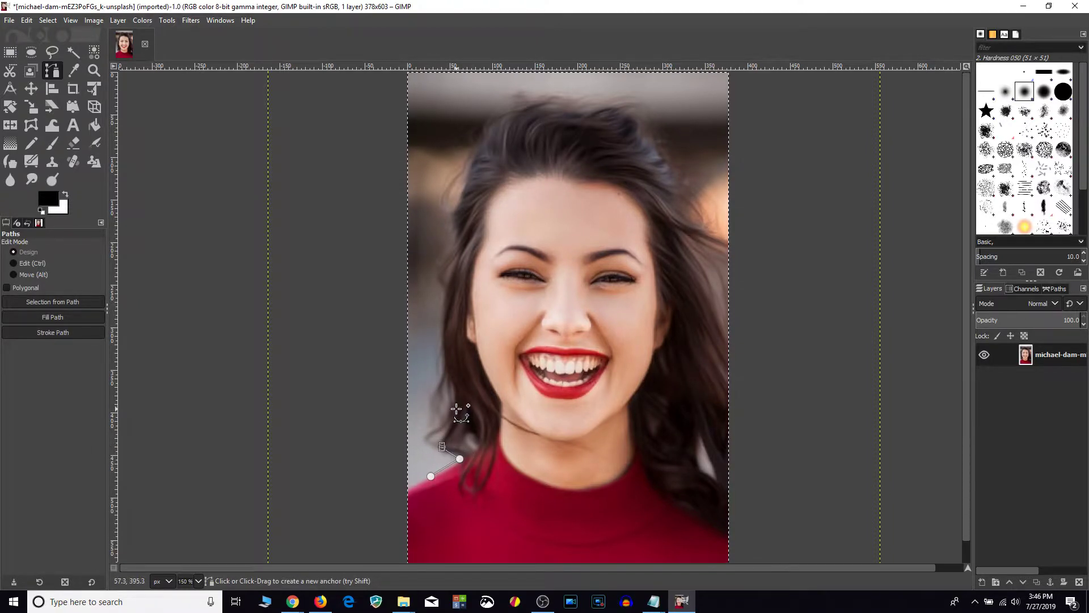
click(442, 447)
click(454, 414)
click(442, 361)
click(446, 289)
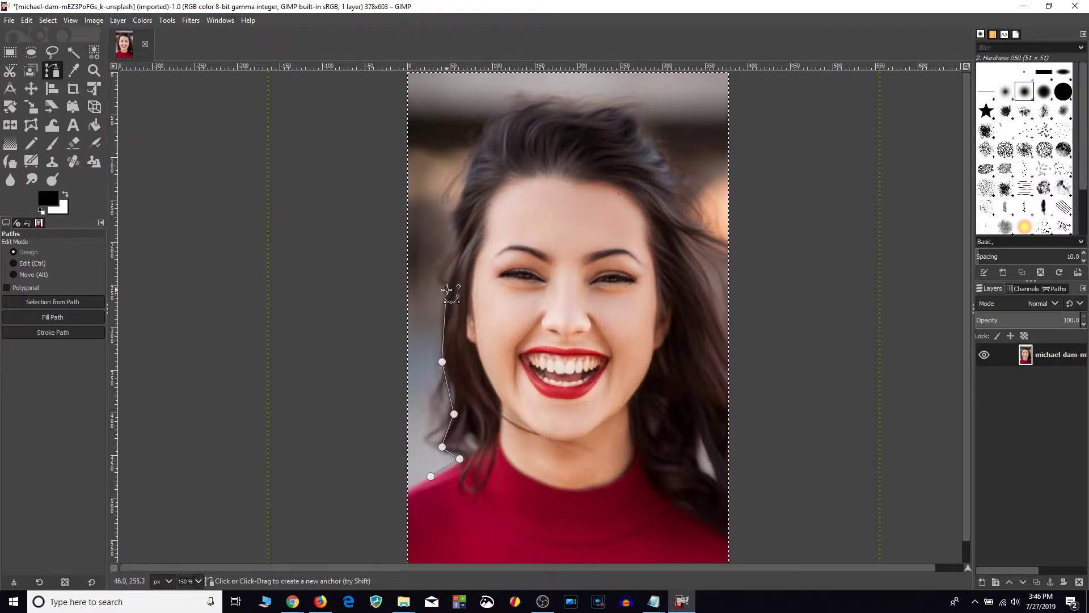
click(457, 248)
click(452, 213)
click(464, 170)
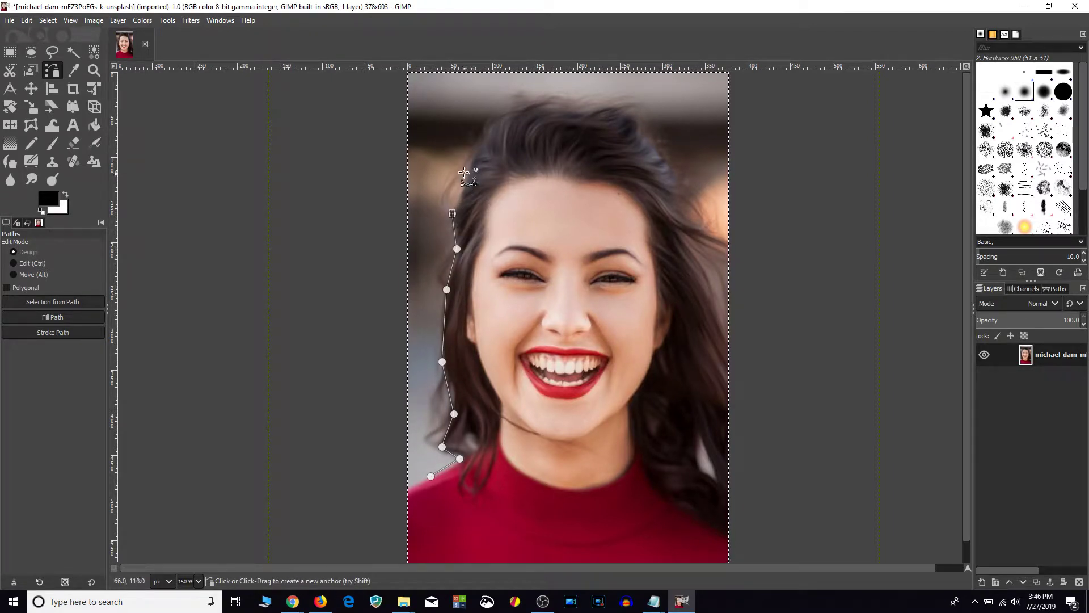
click(481, 139)
click(519, 99)
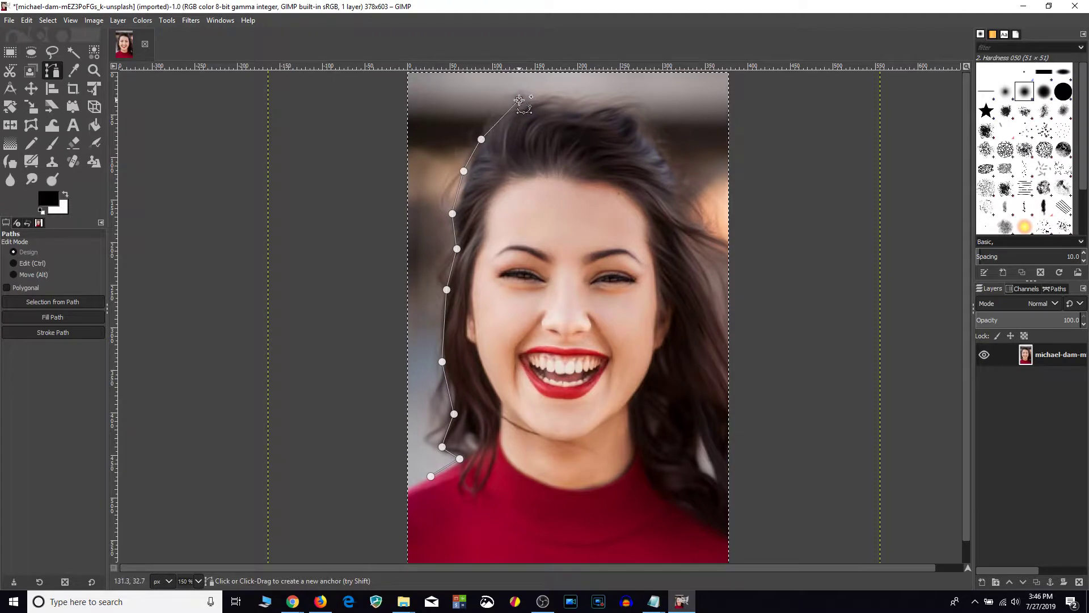
- Continue the path across the hair top and down the right side, closing it at the neck
click(569, 98)
click(587, 103)
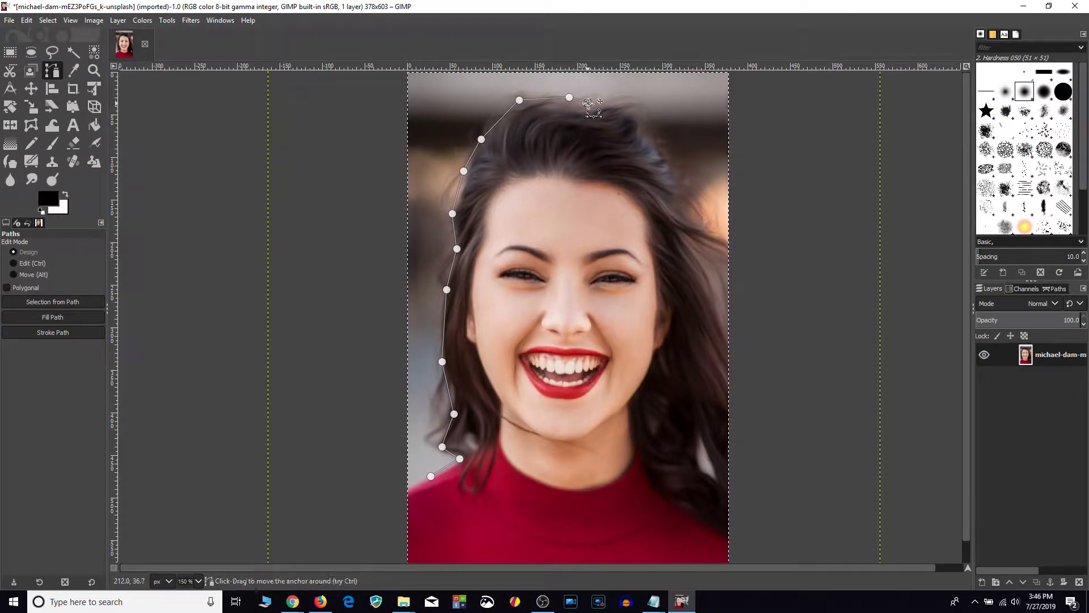
click(622, 108)
click(647, 133)
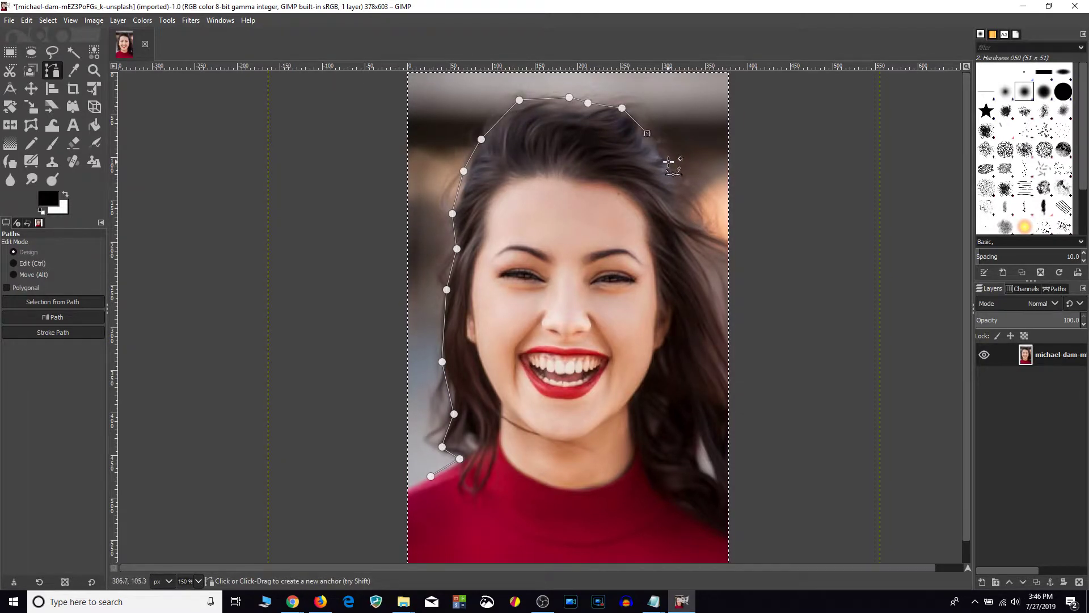
click(671, 168)
click(687, 208)
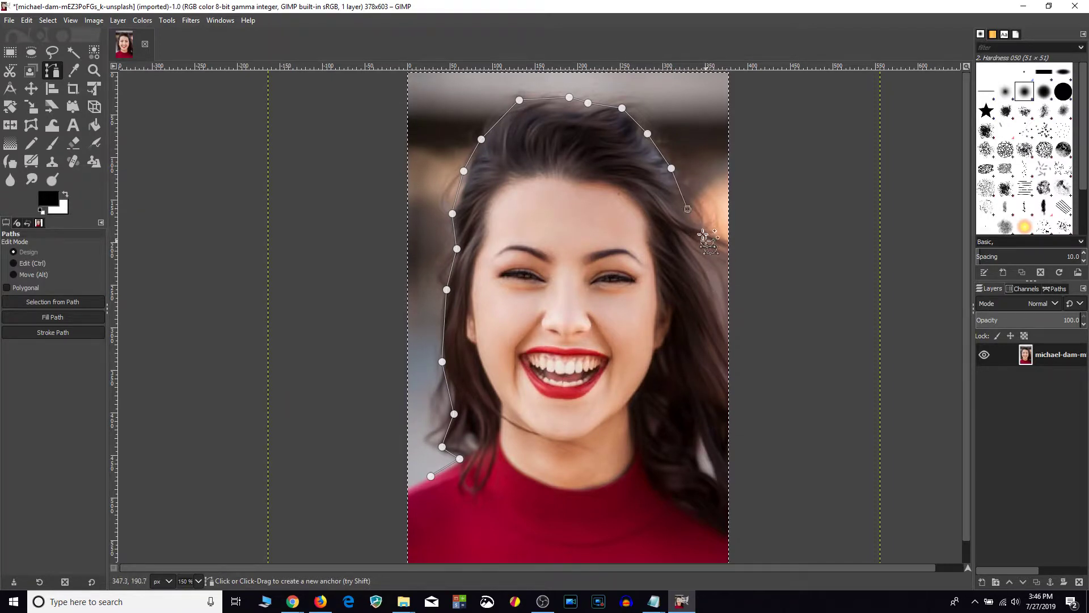
click(711, 280)
click(698, 424)
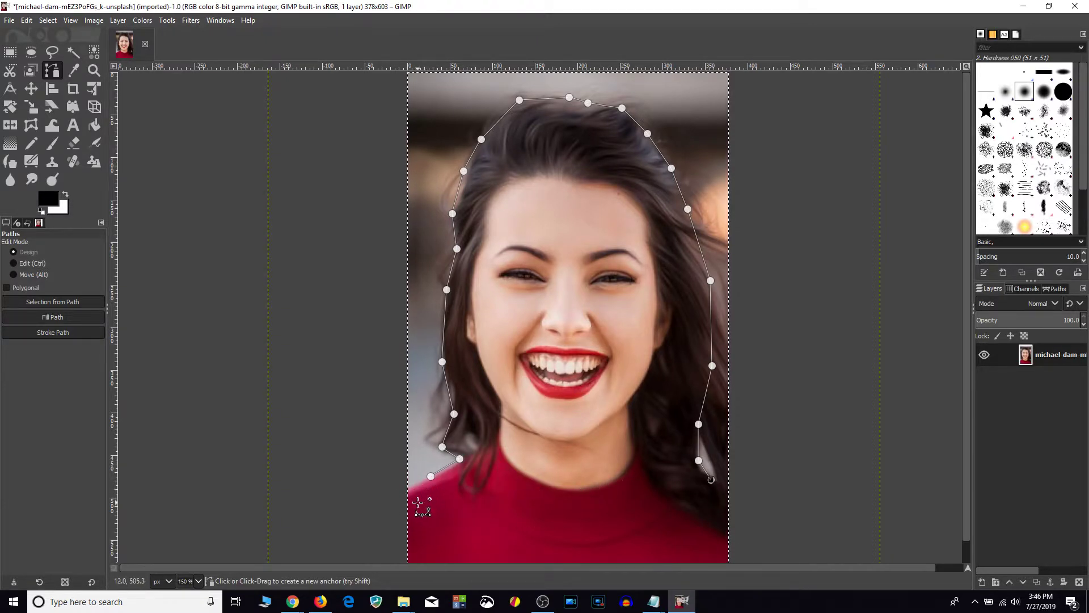
key(ctrl)
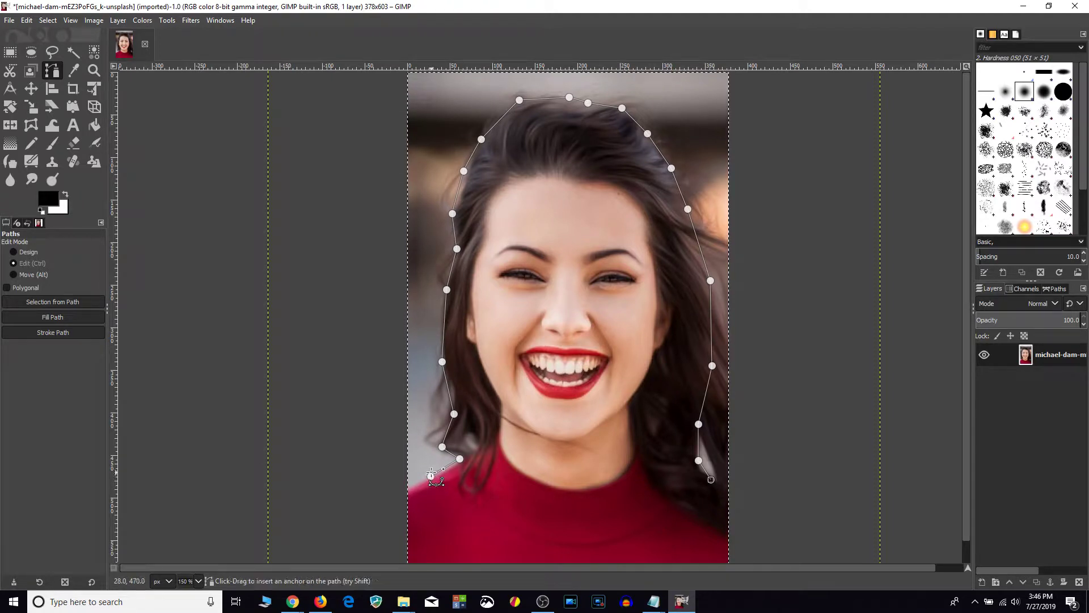
ctrl+click(431, 476)
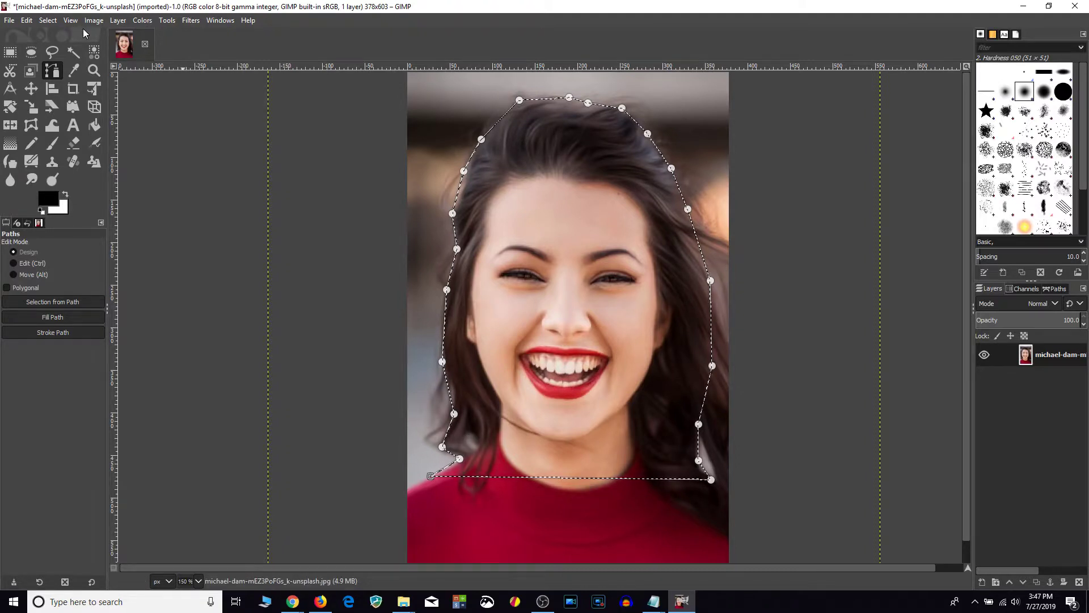
- Invert the selection onto the background, add an alpha channel, and start Color to Alpha
click(49, 21)
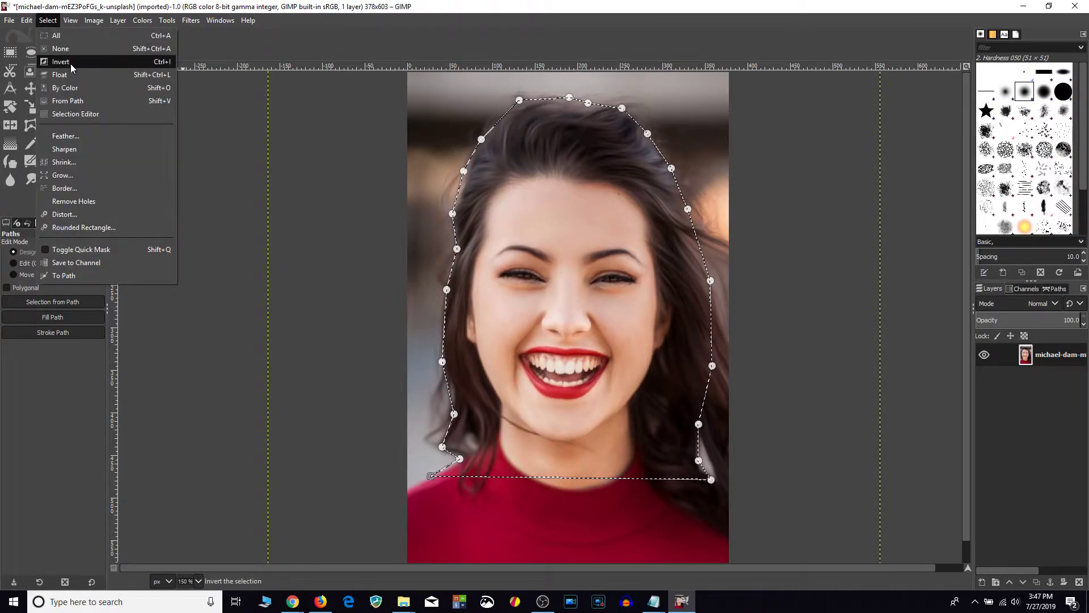
click(70, 64)
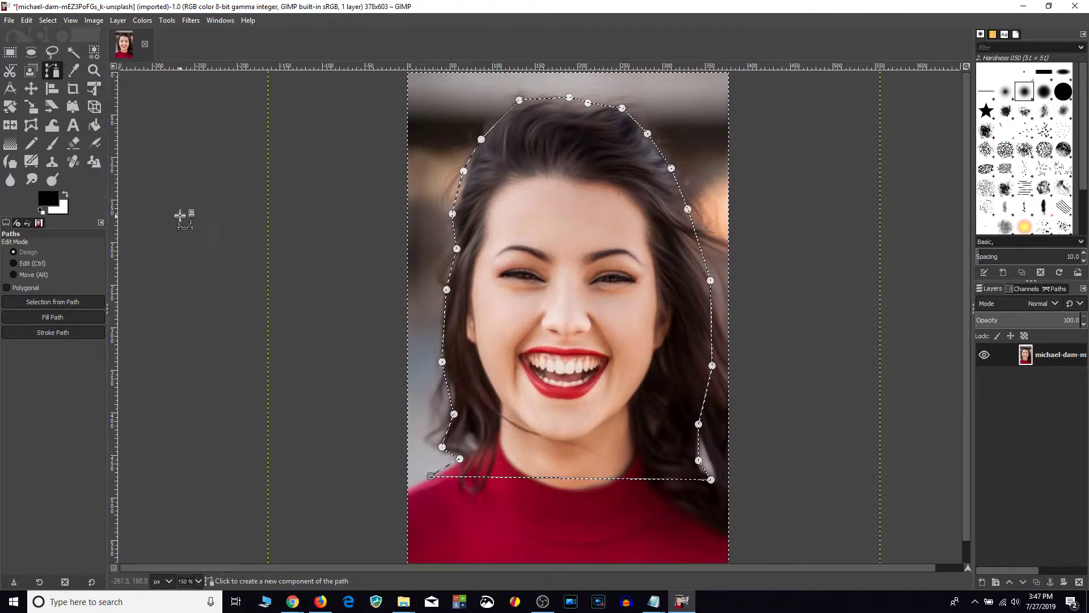
click(118, 20)
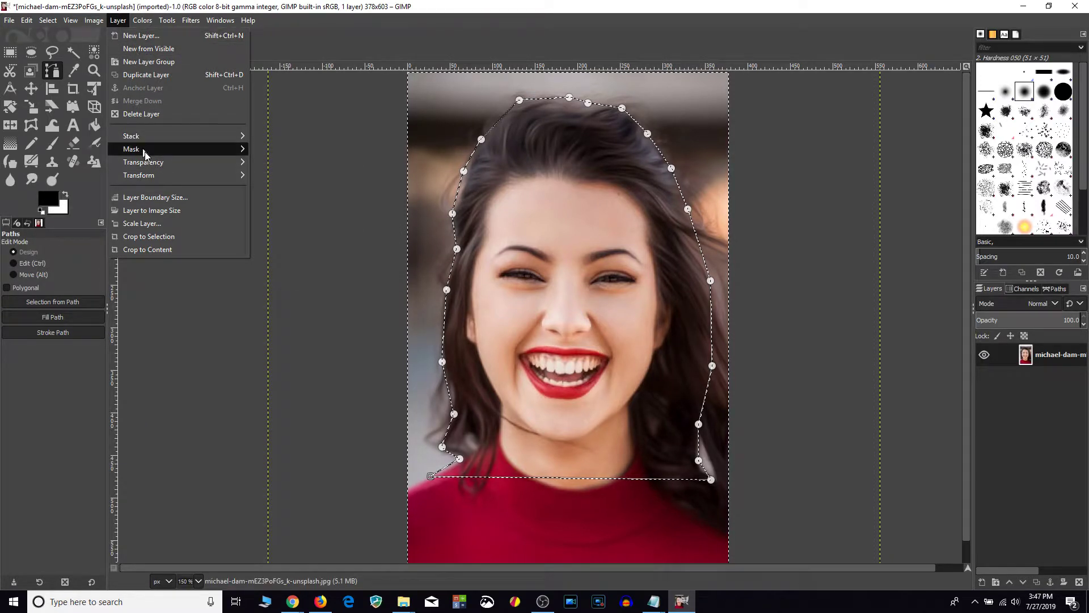
mouse_move(142, 161)
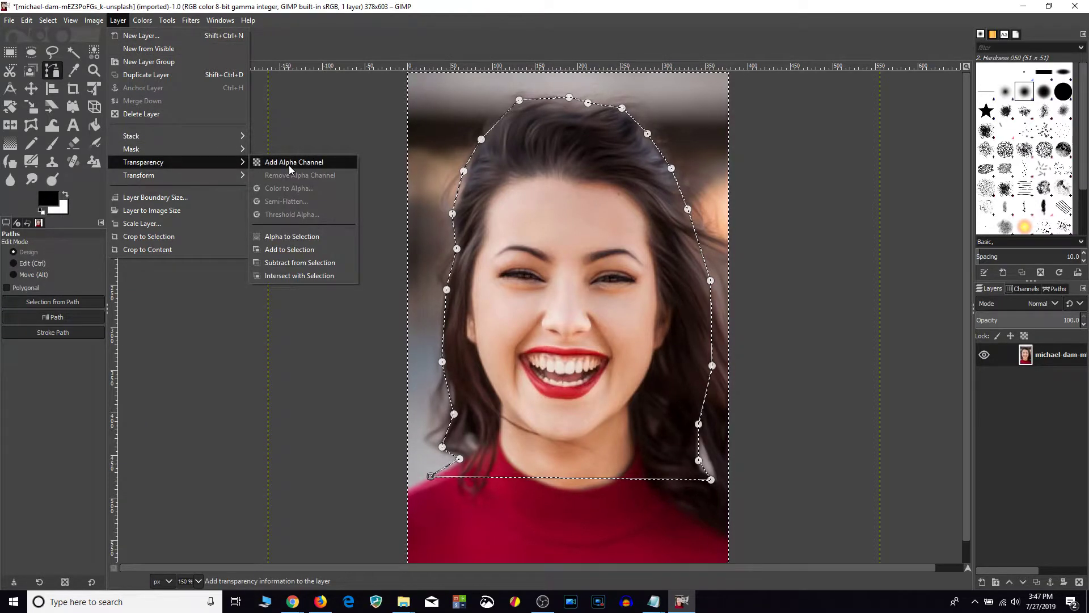
click(288, 164)
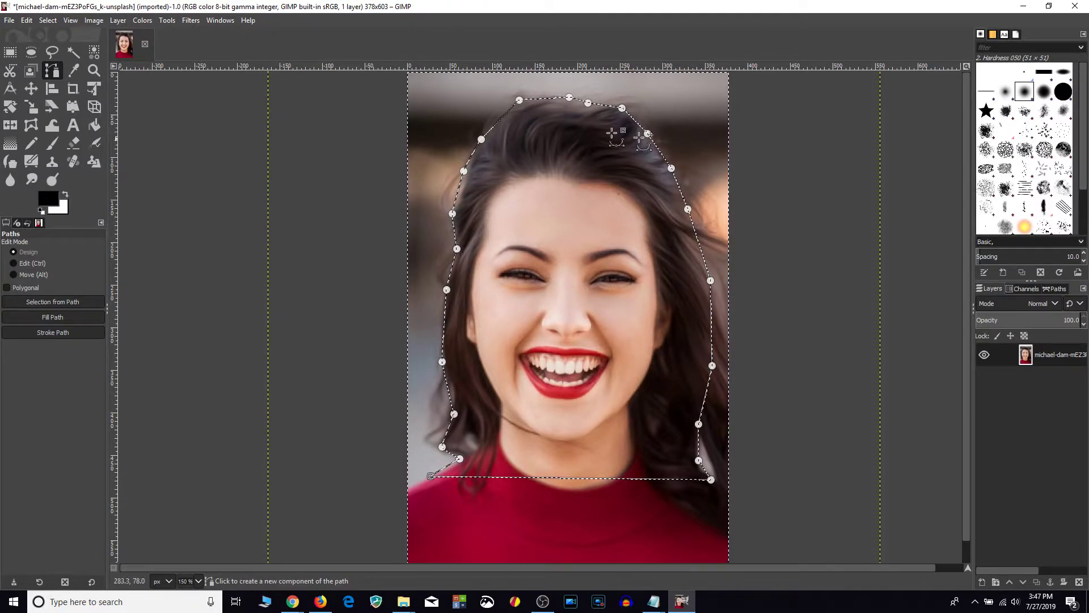
click(118, 21)
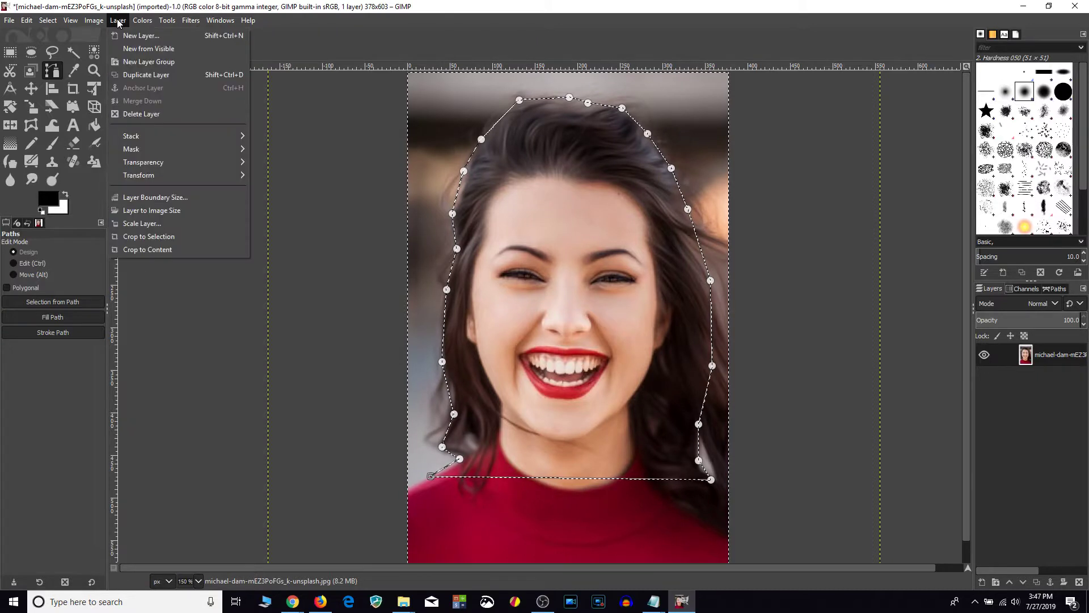
mouse_move(143, 162)
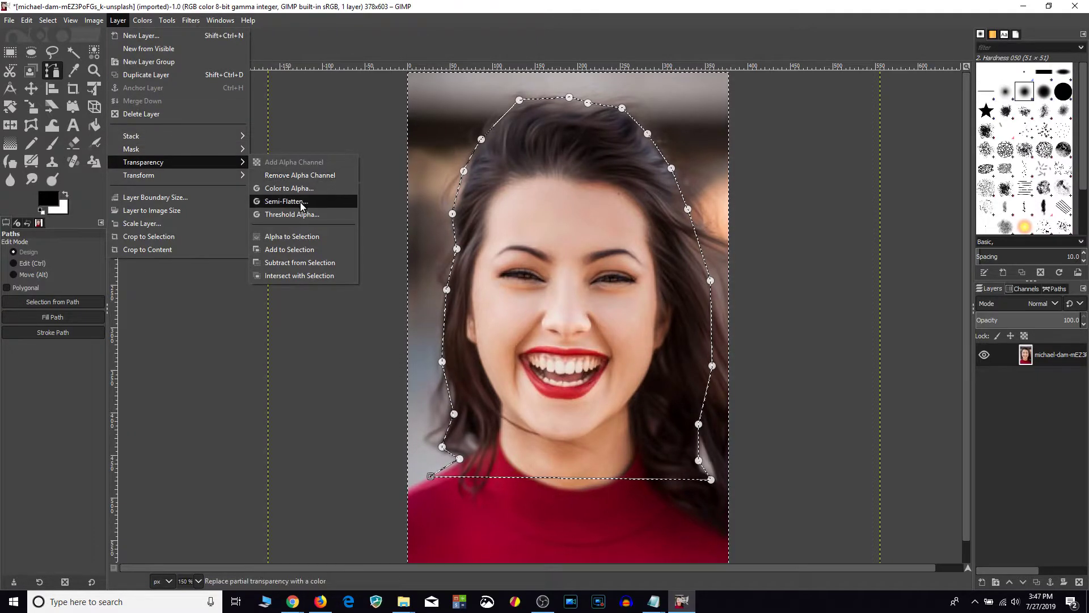
click(290, 189)
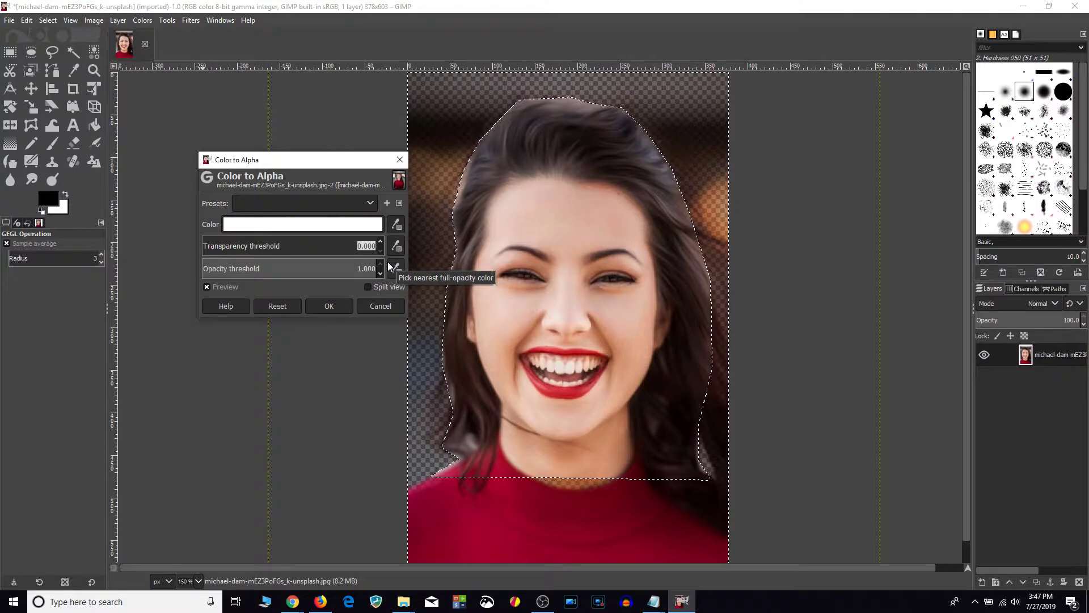
- Apply Color to Alpha with a transparency threshold of 1 to clear the background
text(1)
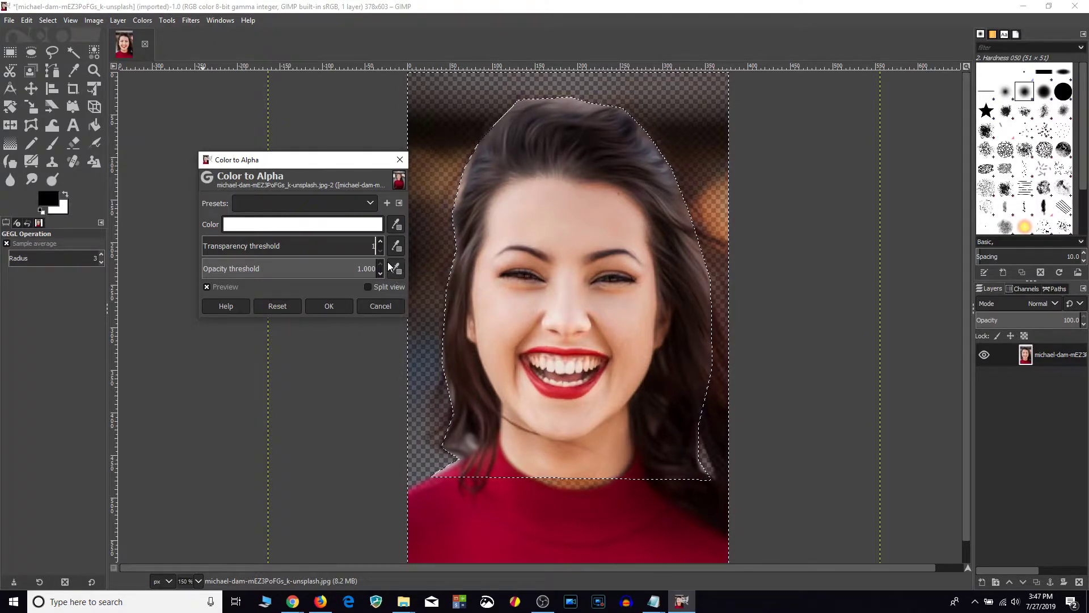
key(Return)
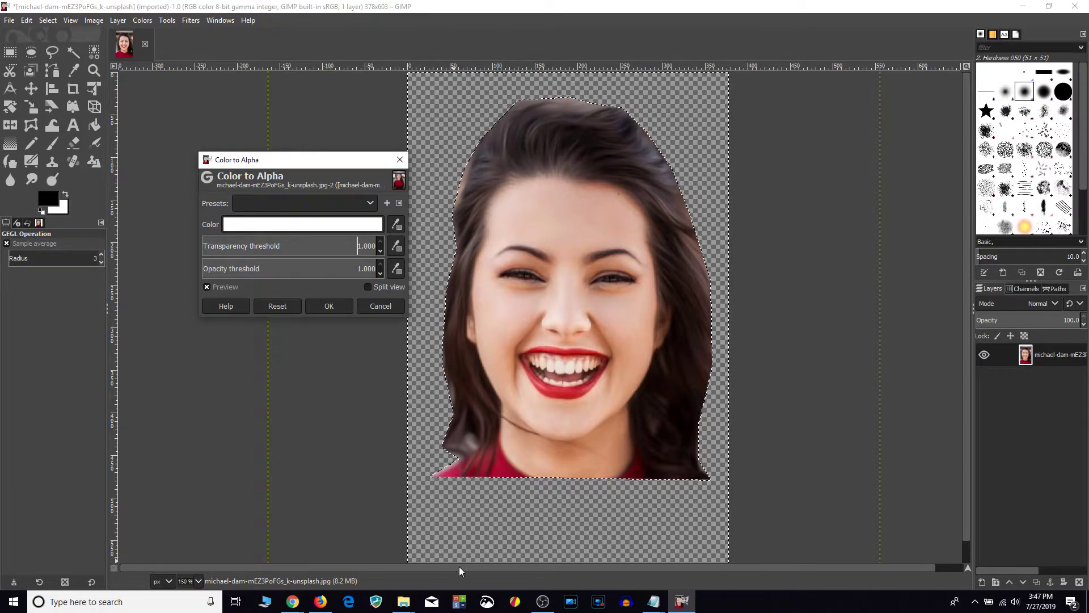
click(334, 304)
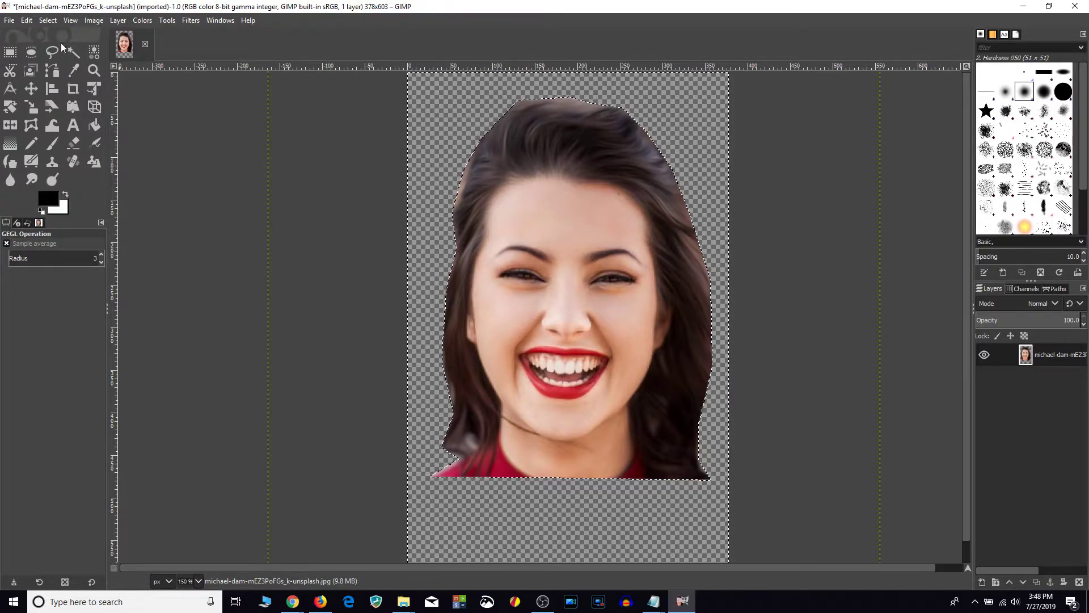
- Invert the selection back to the woman and grow it by 17 pixels
click(47, 21)
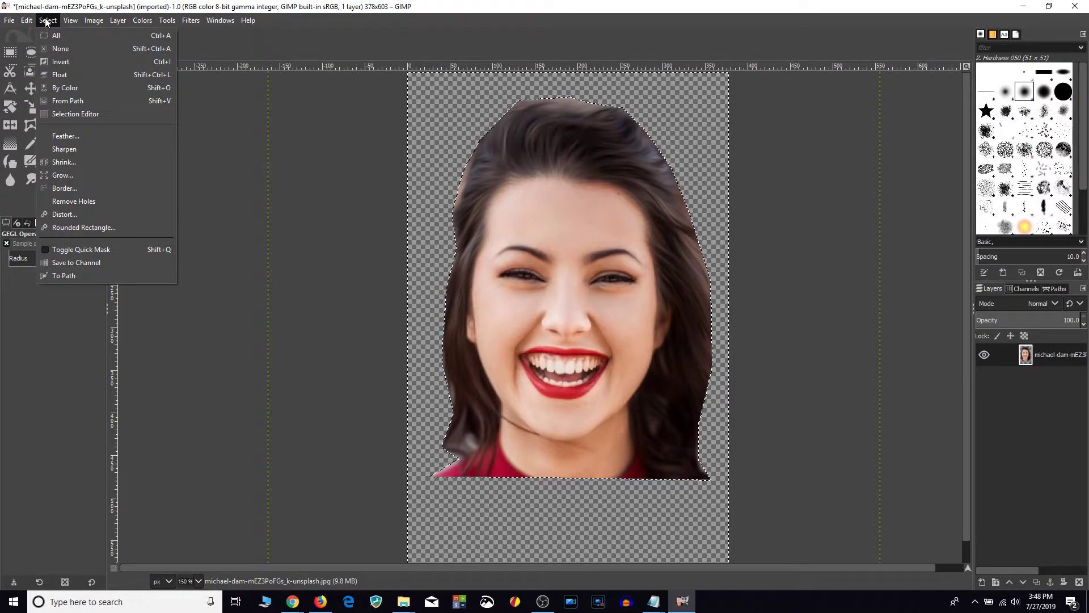
click(66, 62)
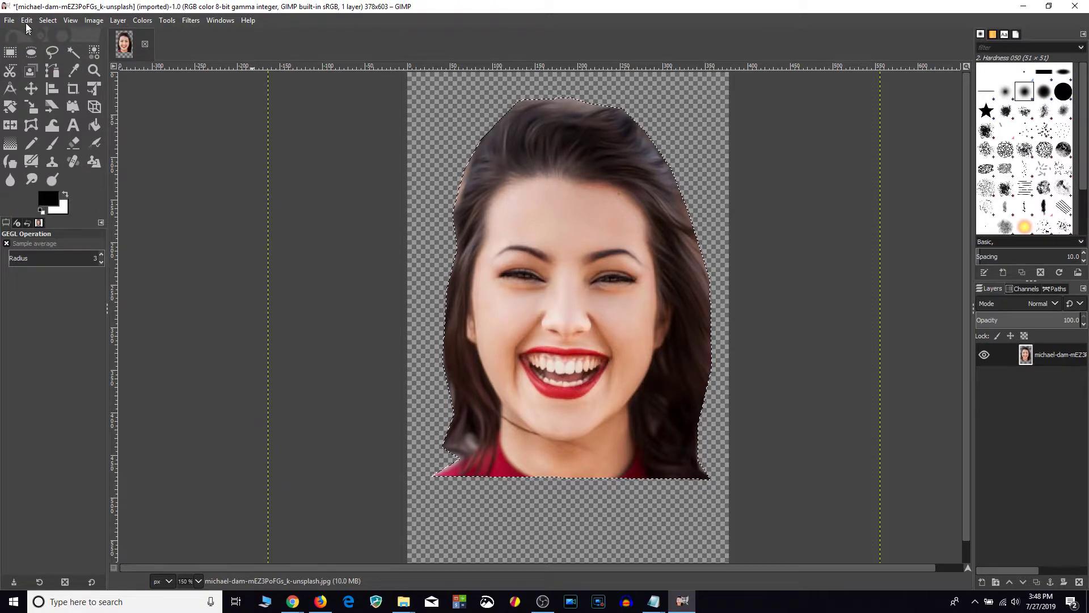
click(47, 21)
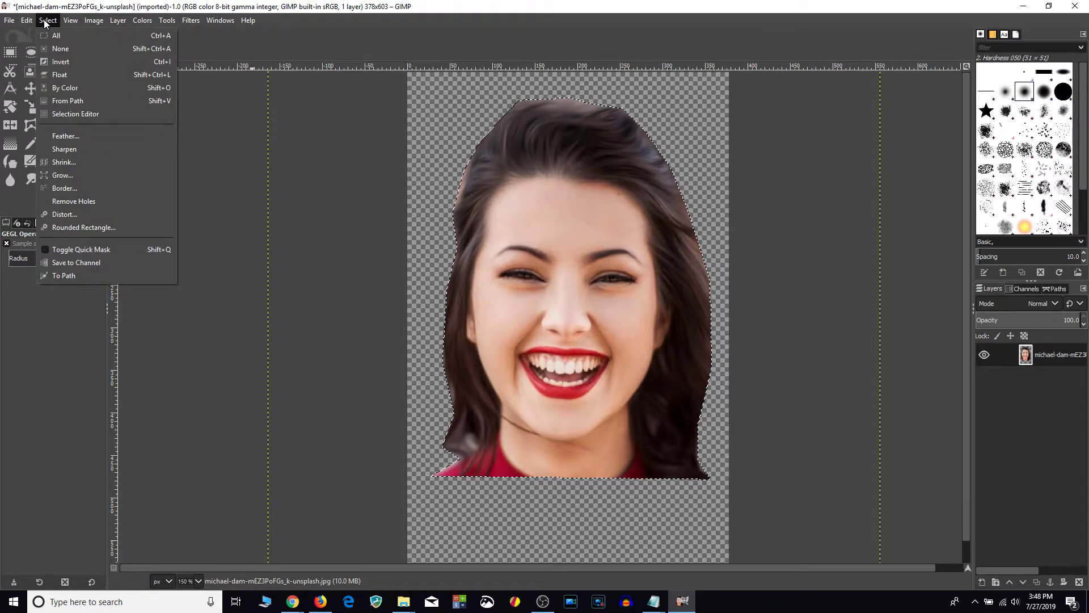
click(73, 179)
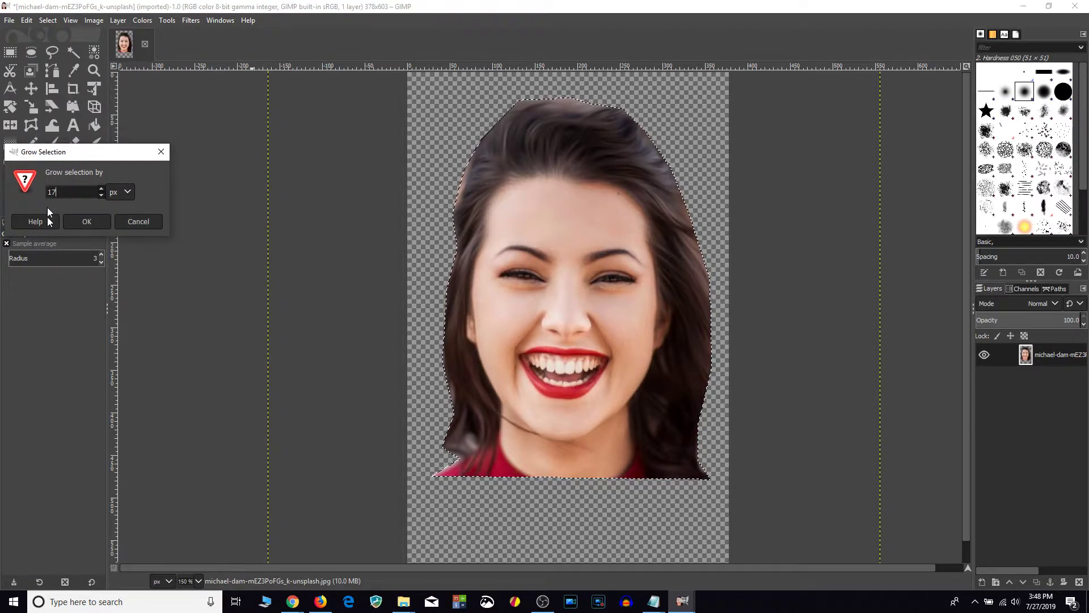
click(92, 221)
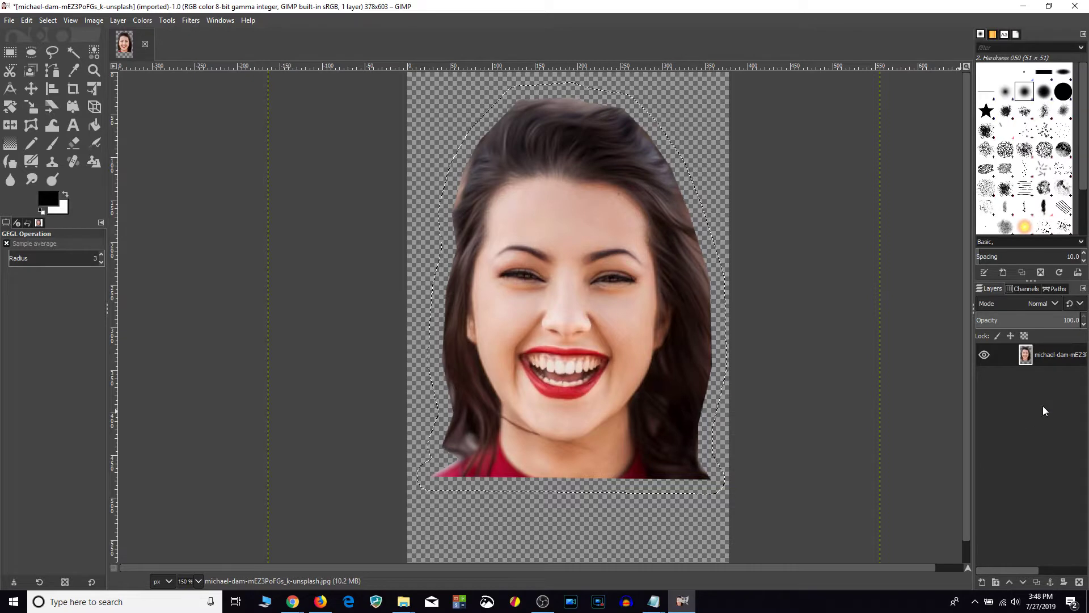
- Add a new transparent layer beneath the photo and fill the grown selection with white
right_click(1045, 356)
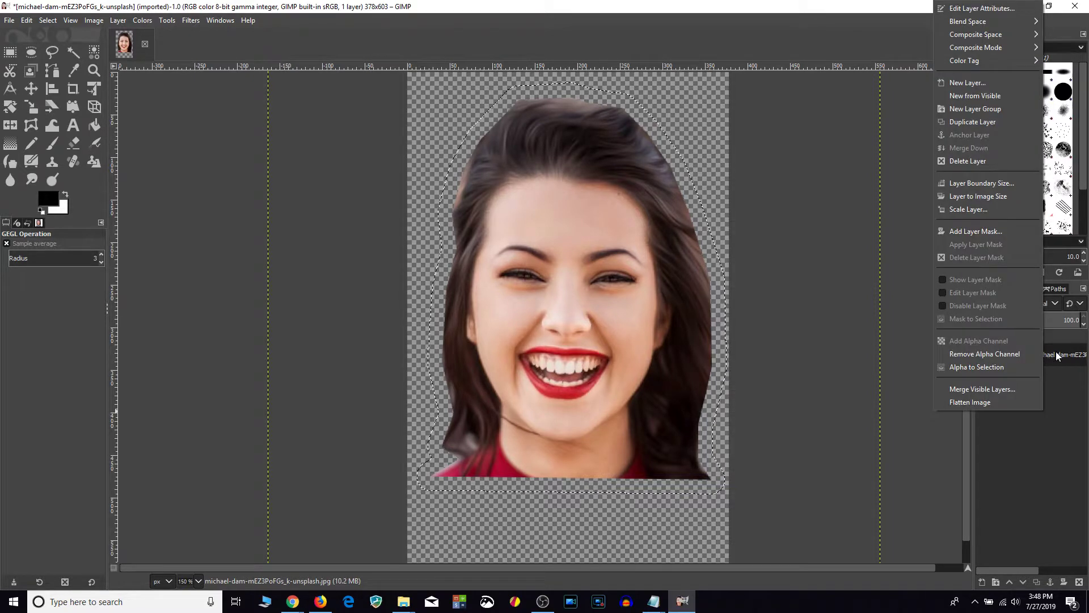
right_click(1057, 352)
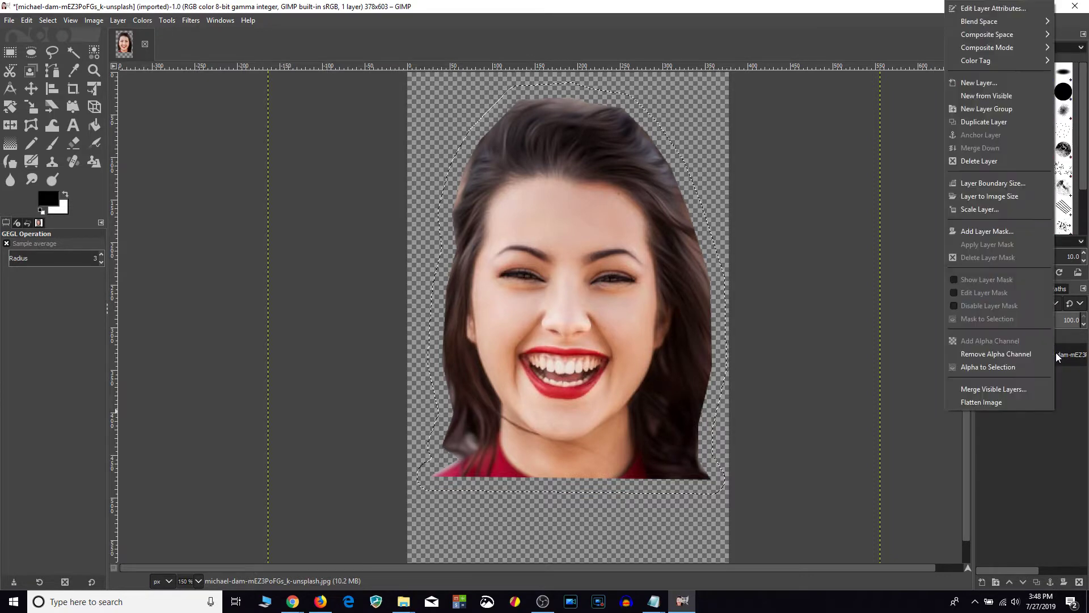
click(976, 83)
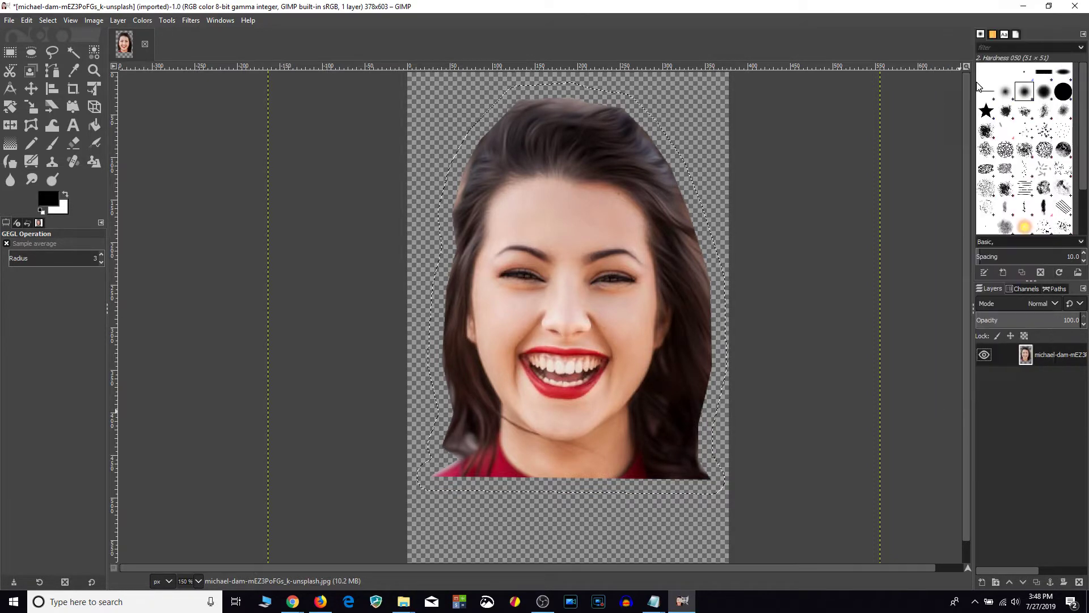
click(998, 293)
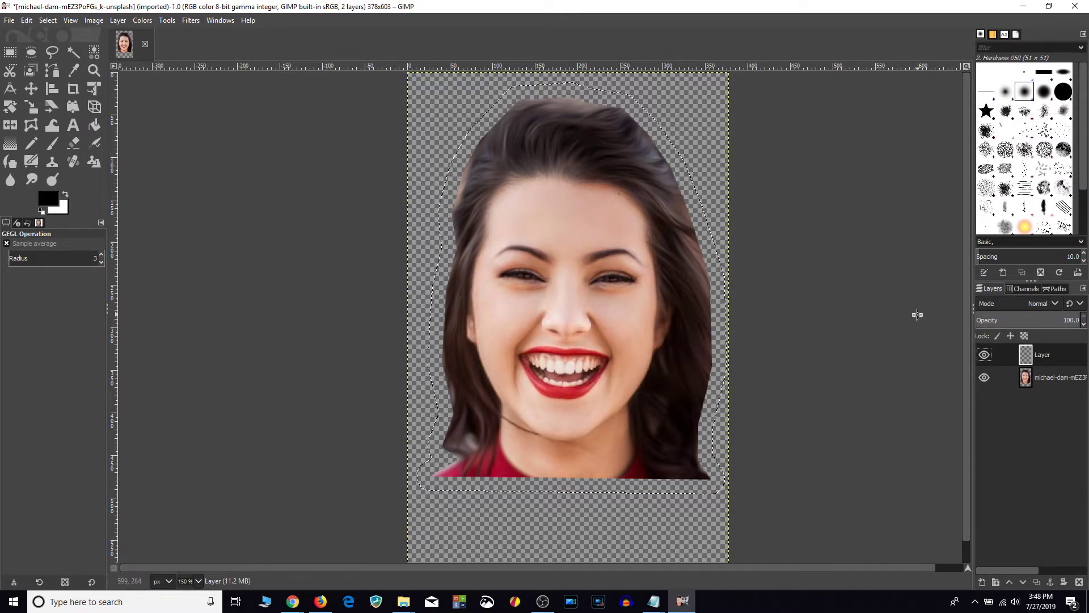
drag(1034, 353, 1023, 391)
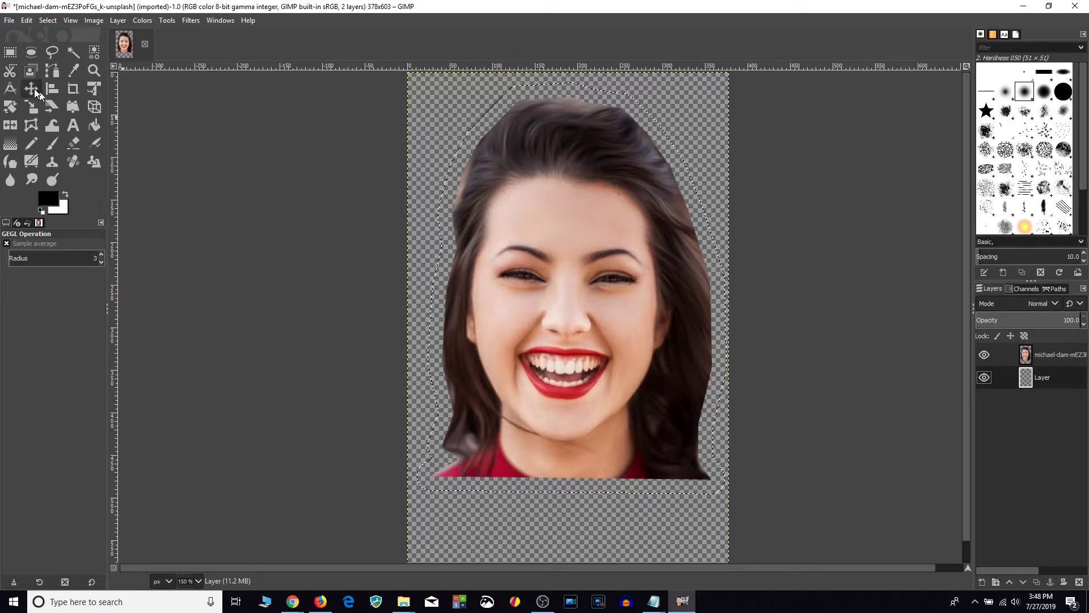
click(26, 20)
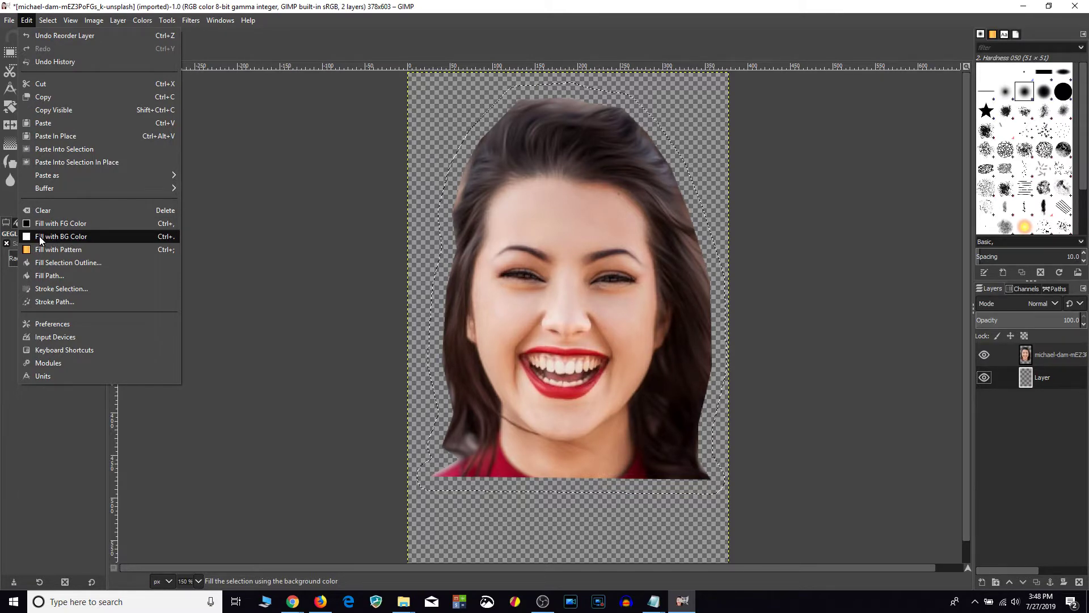
click(57, 237)
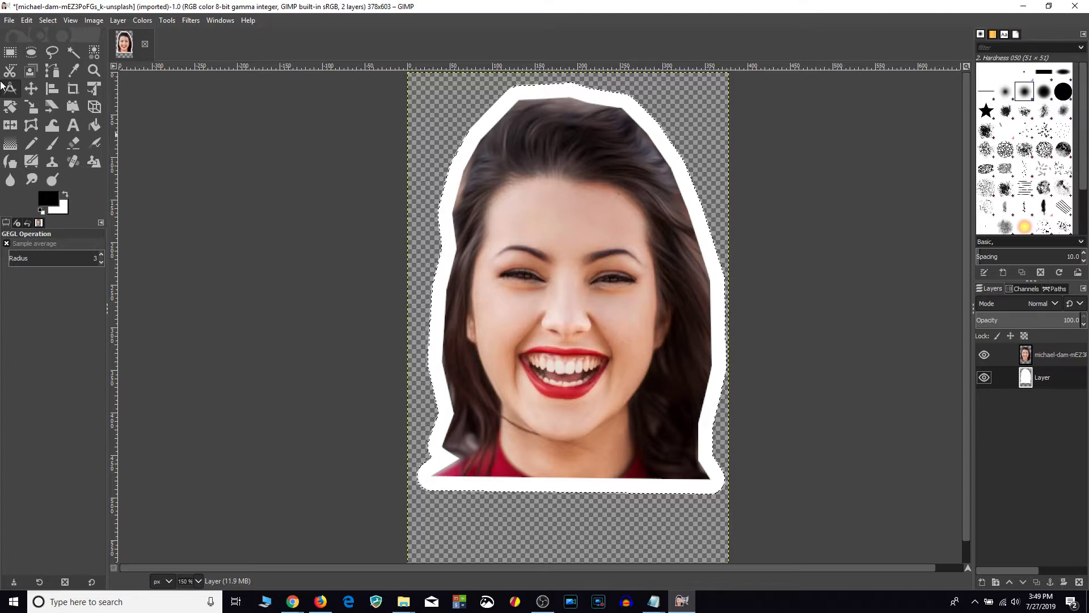
- Set up the export with a 2 added to the file name and PNG image as the type
click(10, 21)
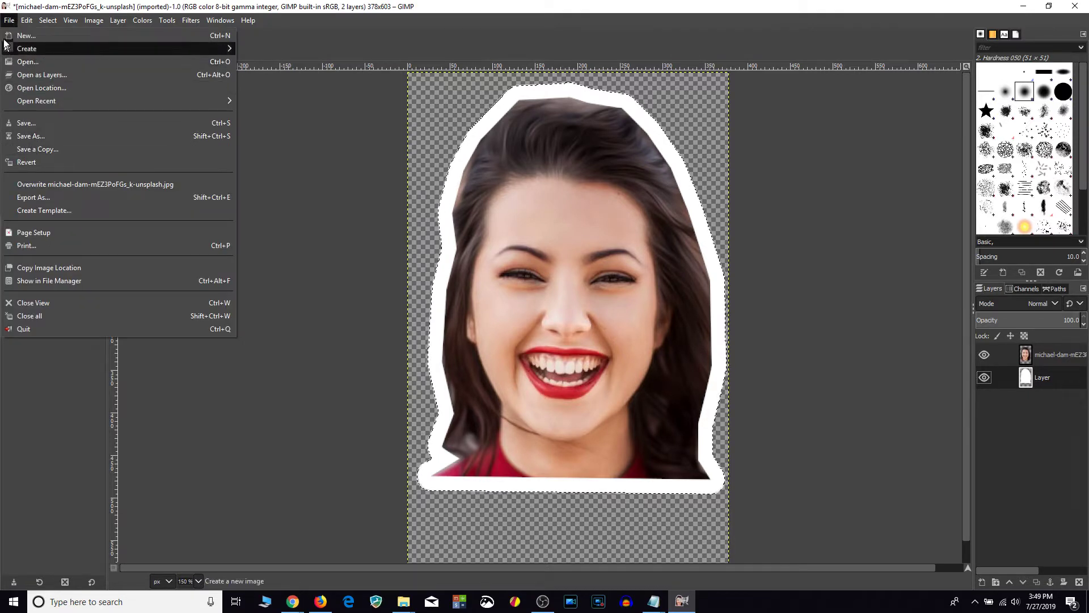
click(27, 199)
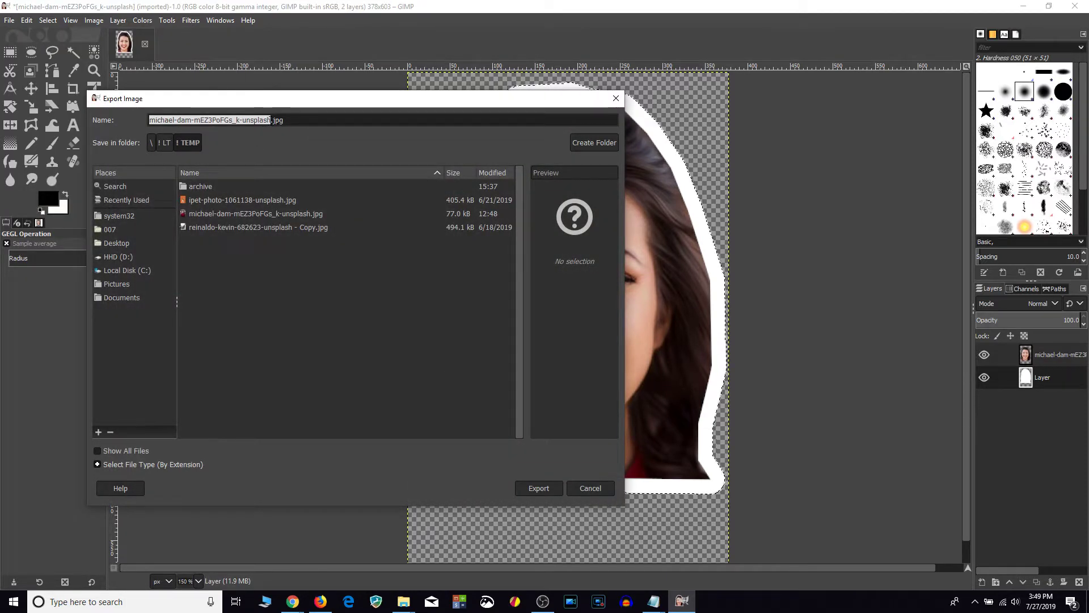
click(271, 120)
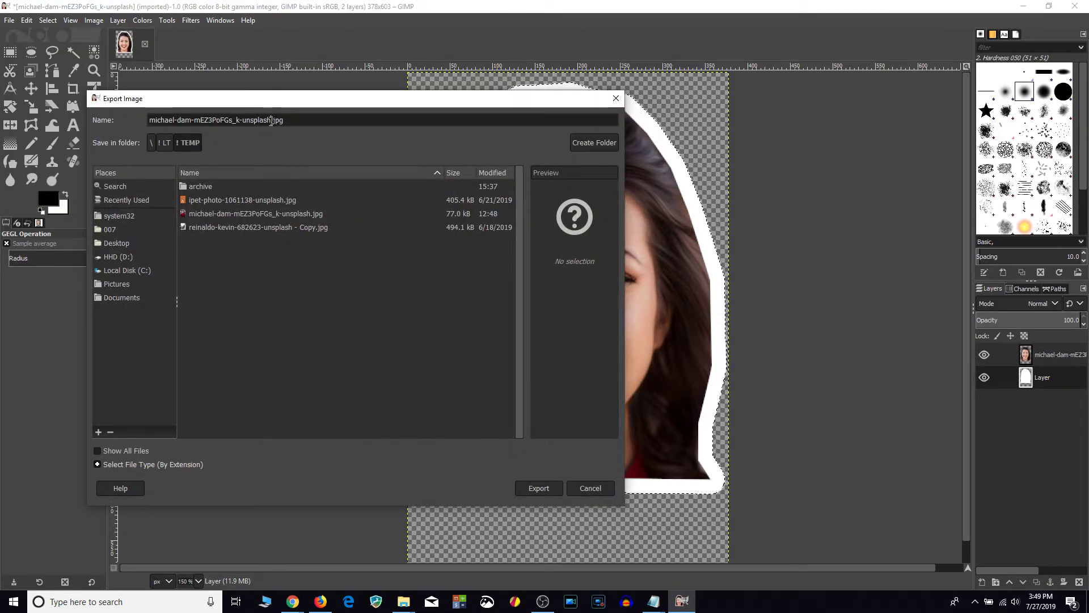
text(2)
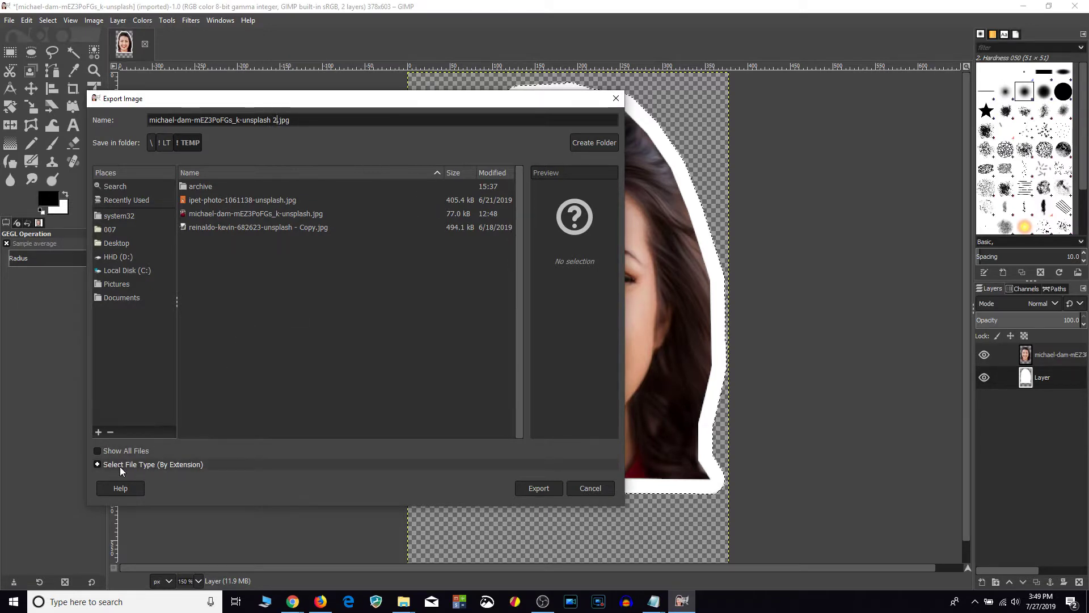
click(134, 464)
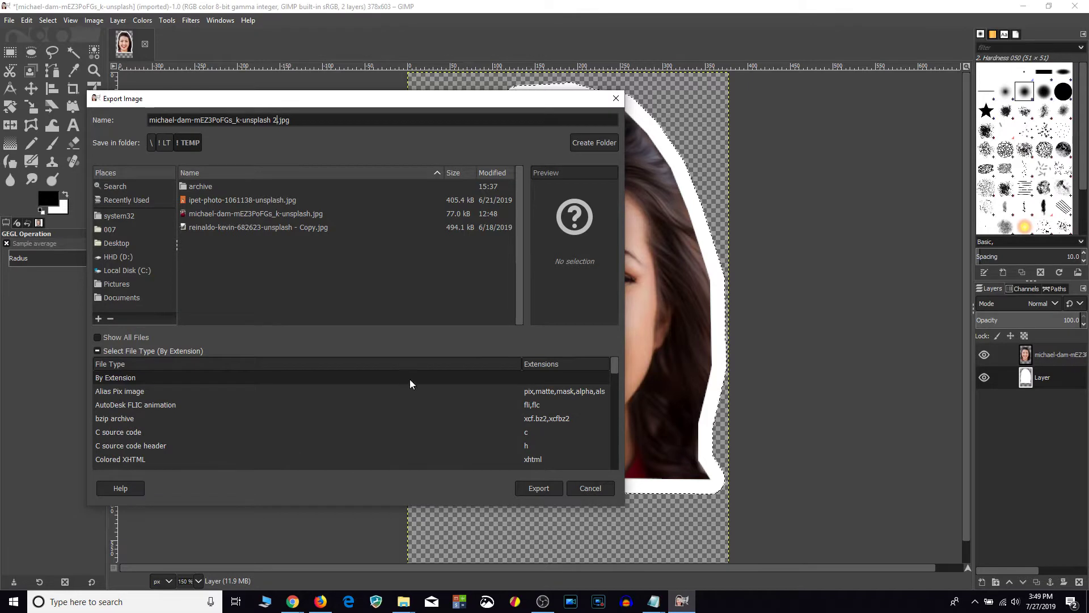
scroll(613, 419, down, 3)
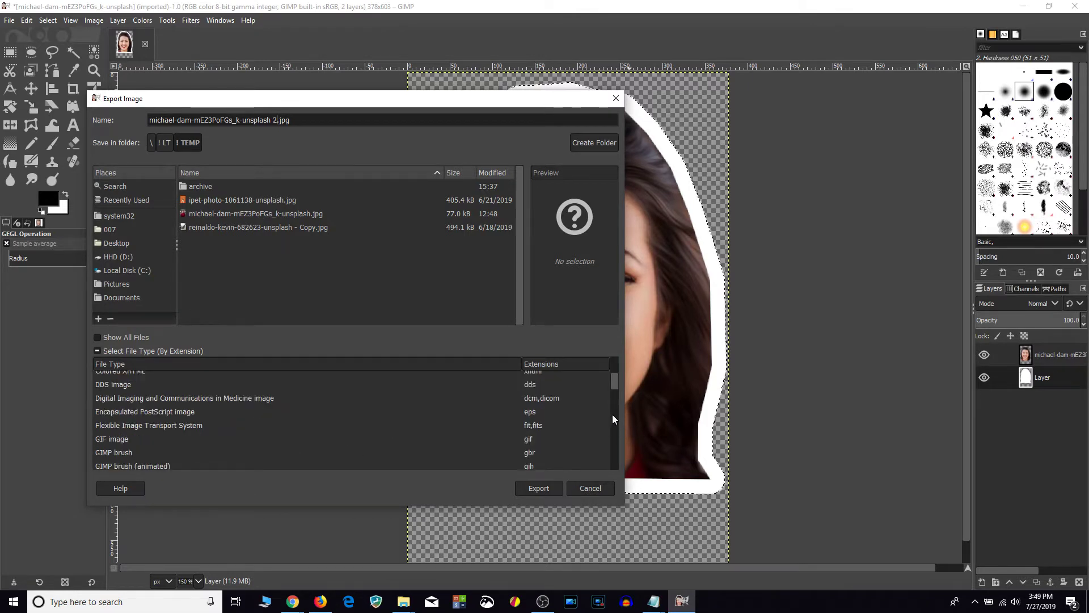
scroll(612, 420, down, 3)
scroll(613, 419, down, 3)
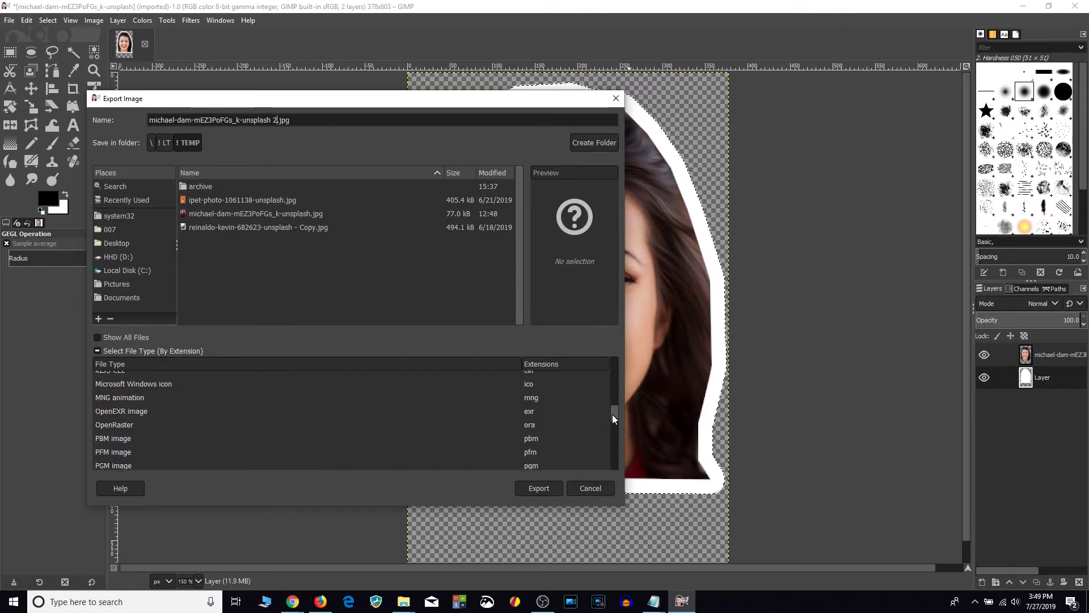
scroll(616, 418, down, 1)
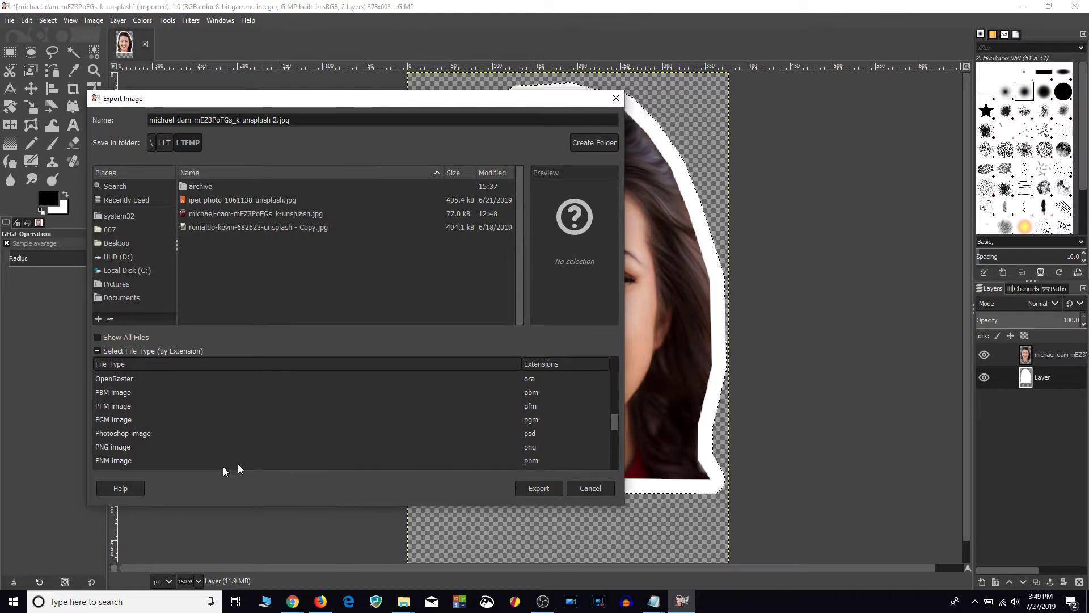
click(135, 447)
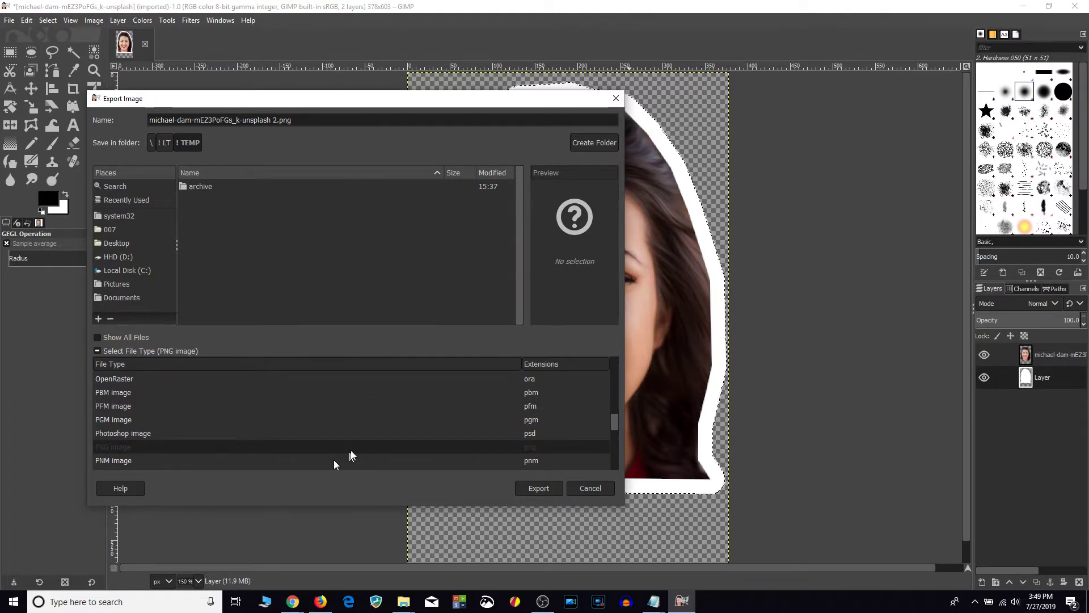
- Export the PNG with default settings and open it from File Explorer to check it
click(545, 487)
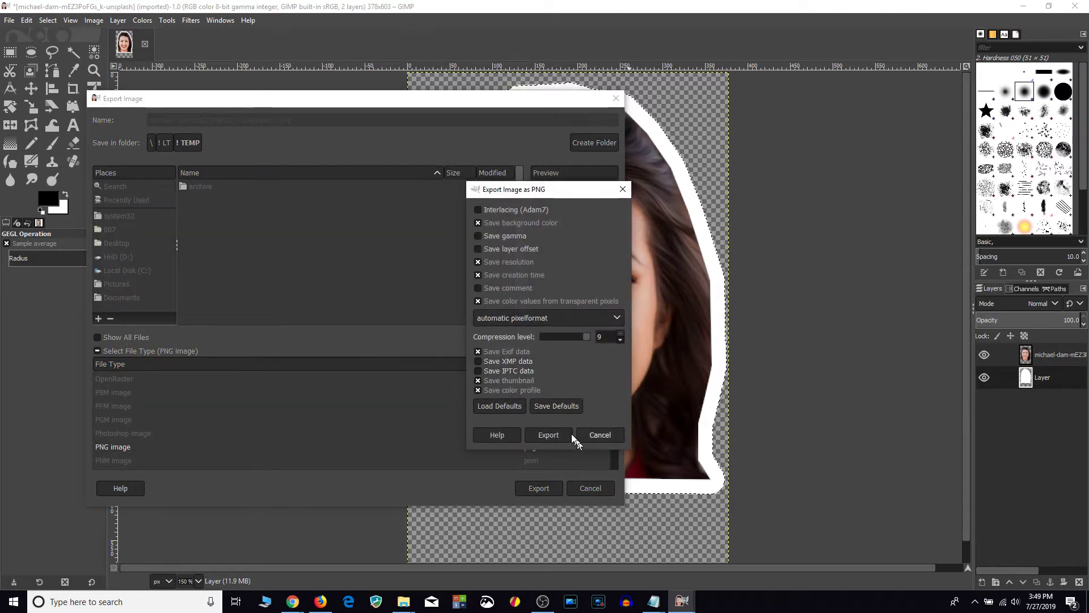
click(546, 434)
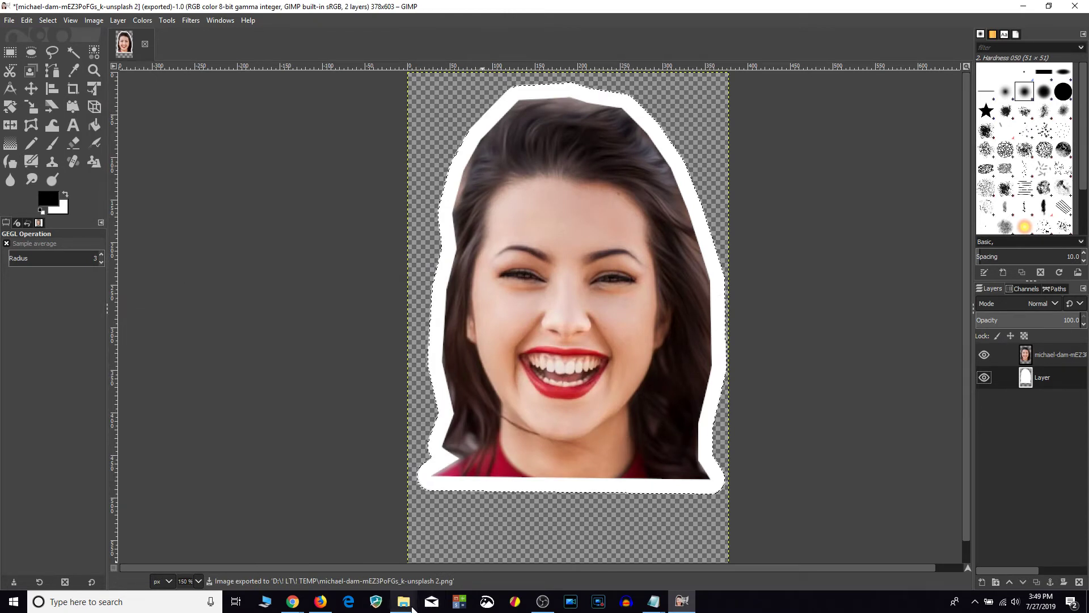
mouse_move(403, 601)
click(859, 570)
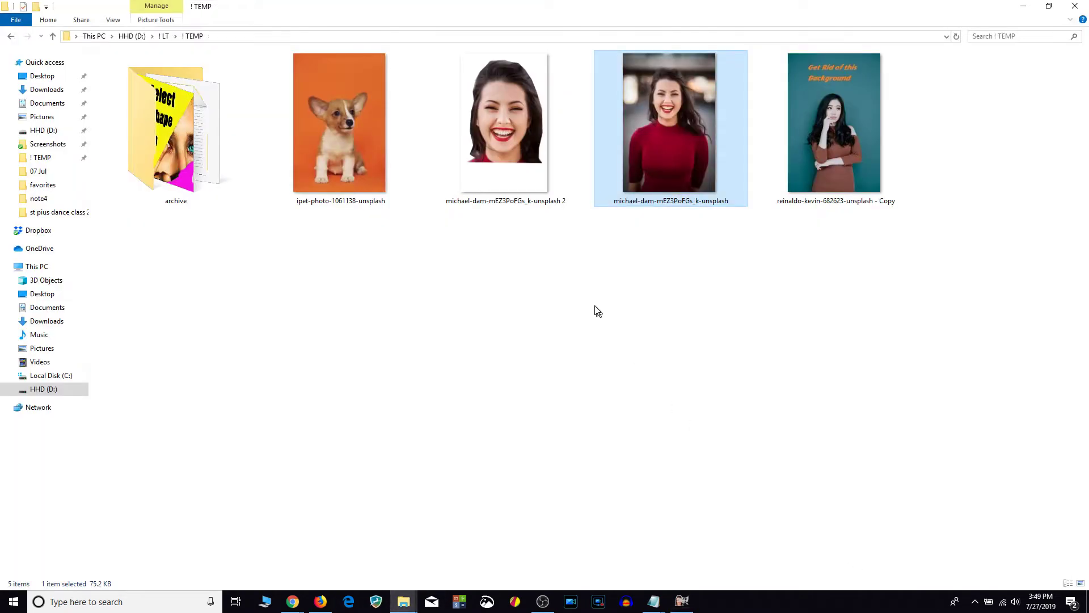
double_click(506, 146)
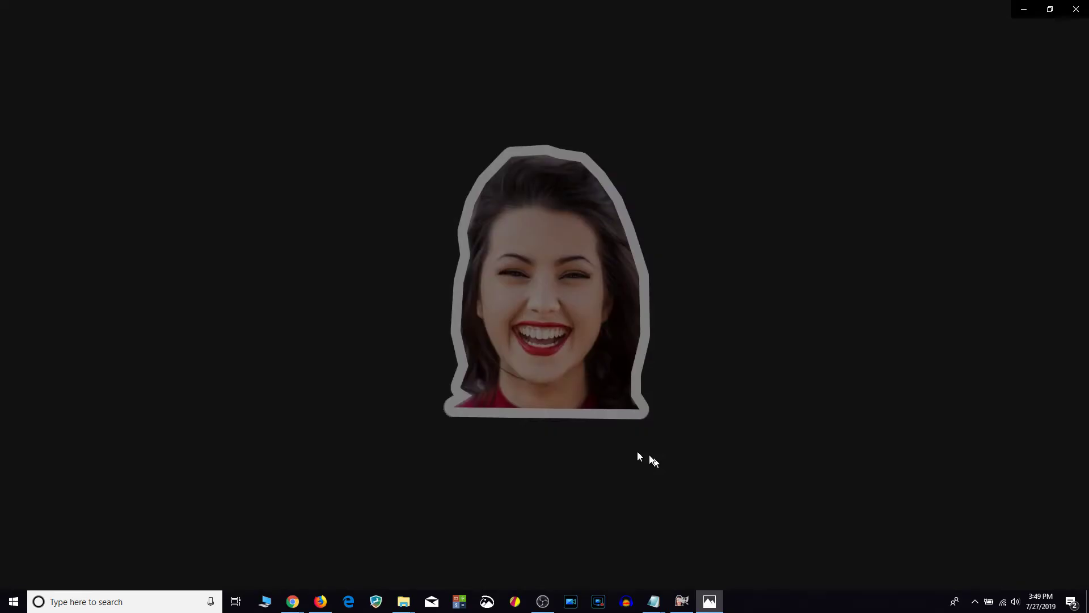